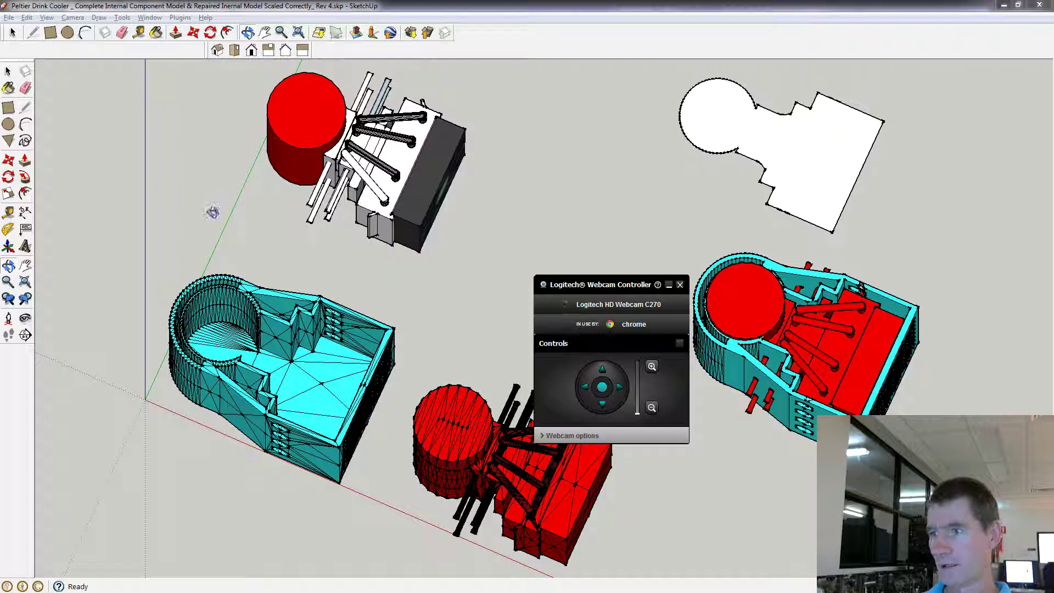
Pan the view onto the assembled cyan and red cooler model
left_click_drag(642, 284, 362, 298)
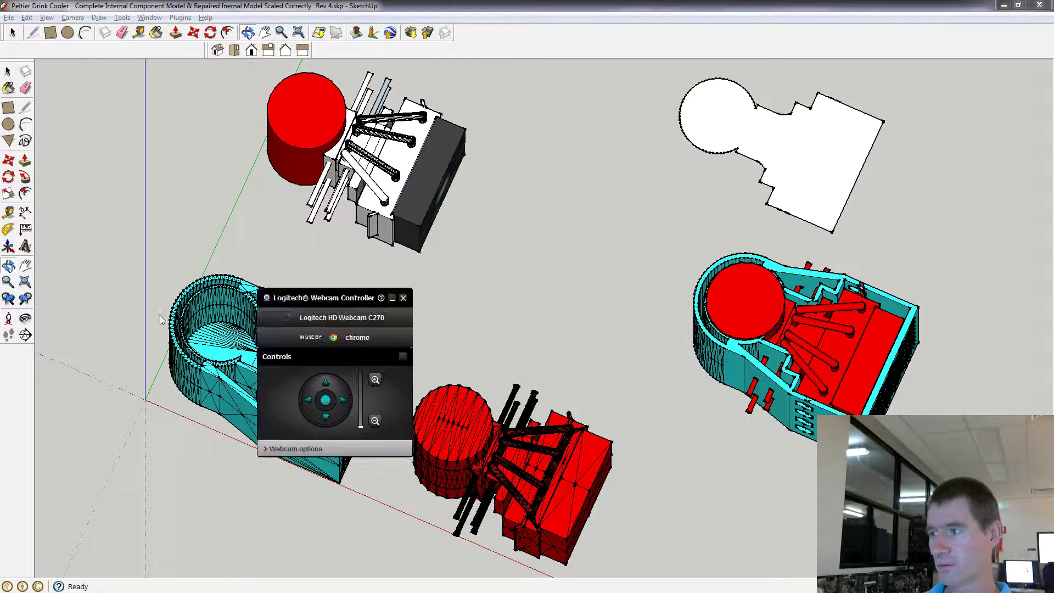
left_click(400, 298)
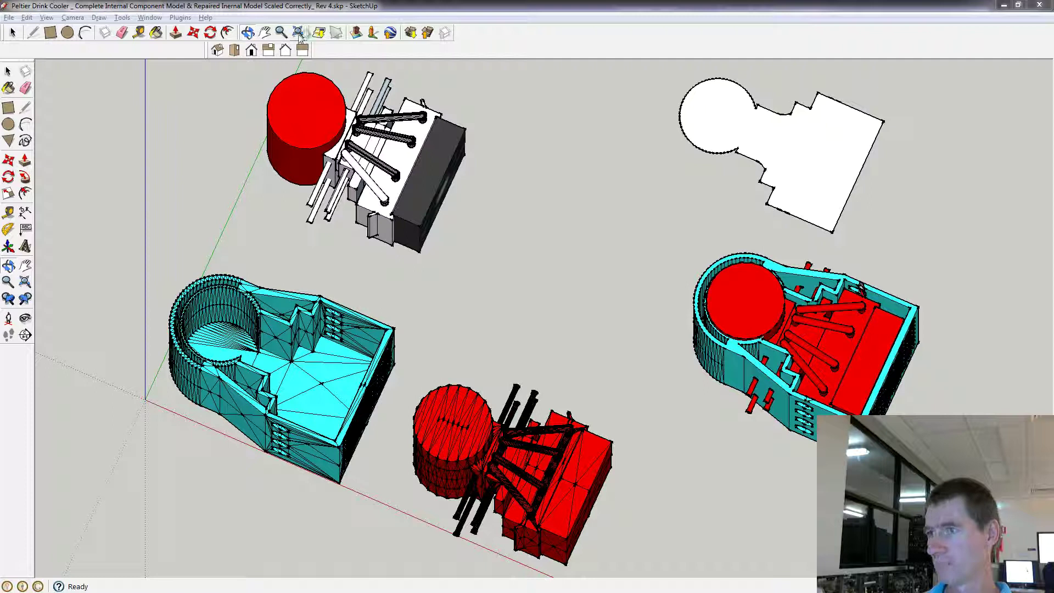
Pan and zoom in so the cooler and its side-wall spring slots fill the view
key("h")
left_click_drag(600, 218, 308, 205)
scroll(530, 302, "up", 3)
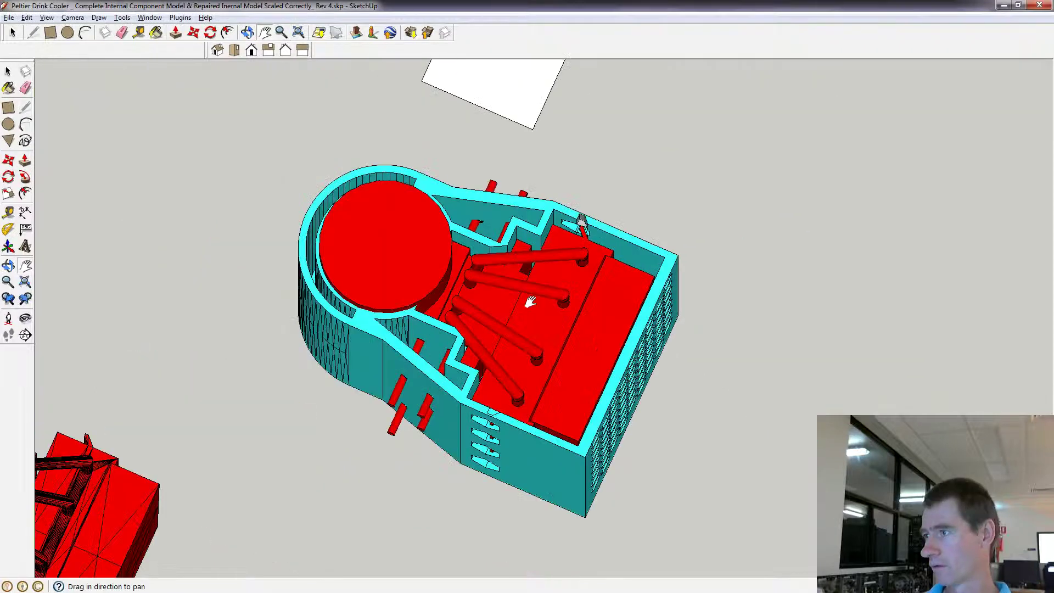
scroll(530, 302, "up", 2)
left_click_drag(483, 294, 377, 296)
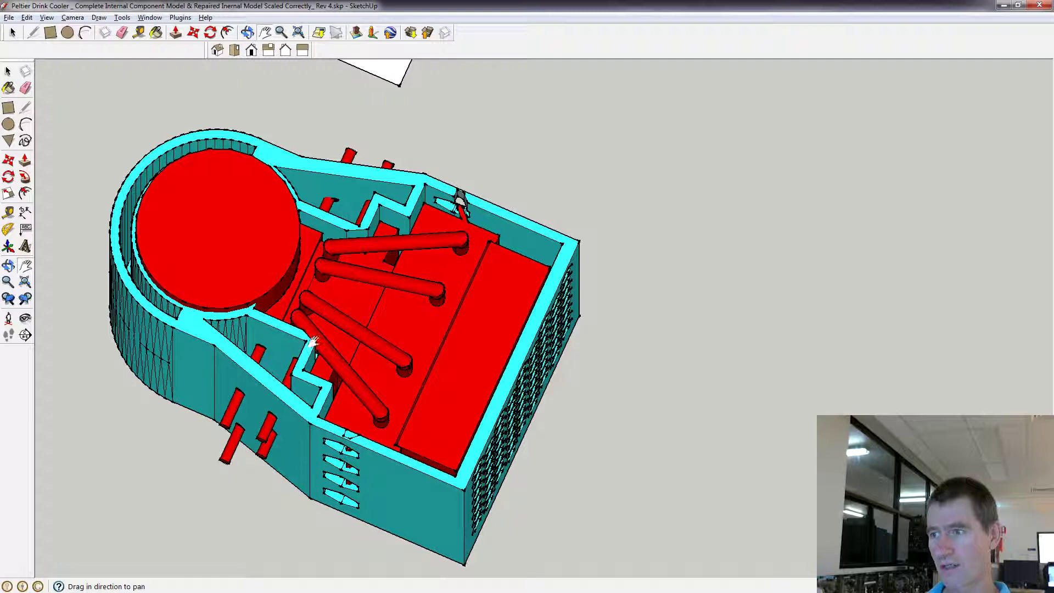
Orbit, zoom and pan to look down on the red heat pipes and the side-wall slot
left_click(246, 33)
left_click_drag(486, 318, 492, 324)
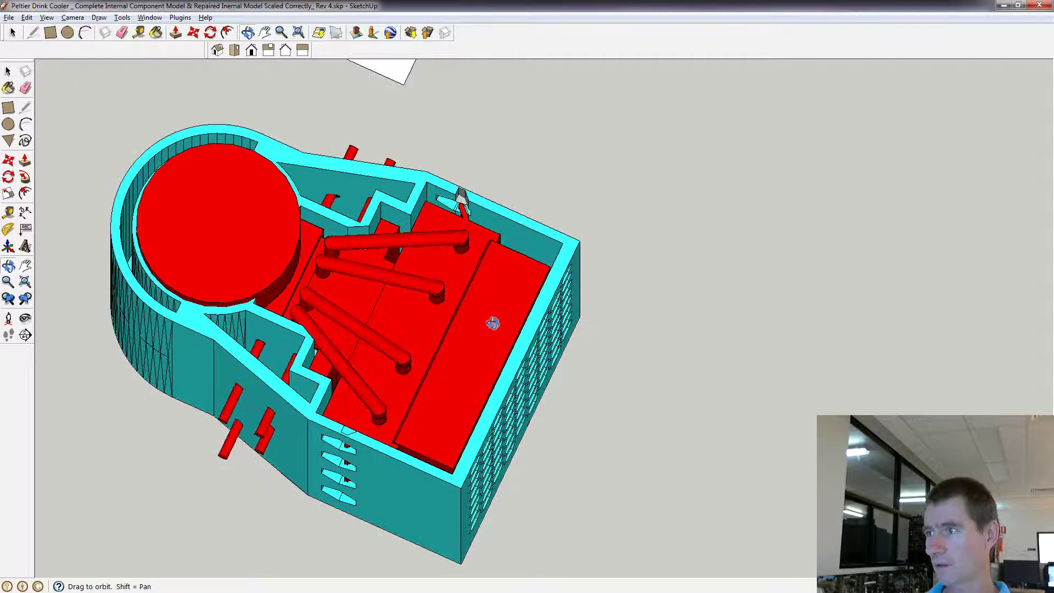
scroll(420, 325, "up", 3)
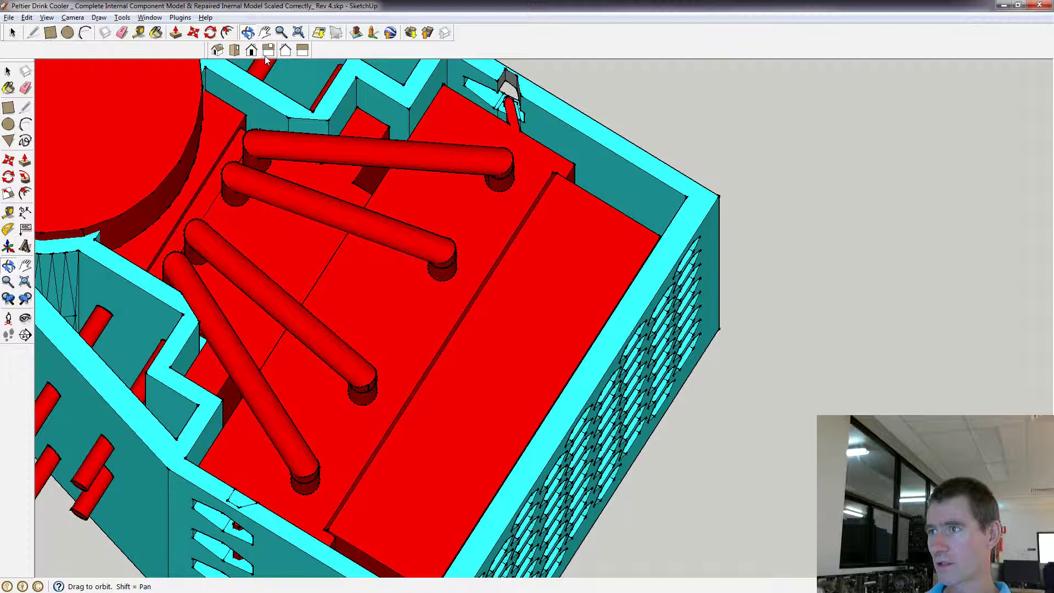
left_click(265, 33)
left_click_drag(381, 218, 409, 296)
scroll(424, 331, "up", 2)
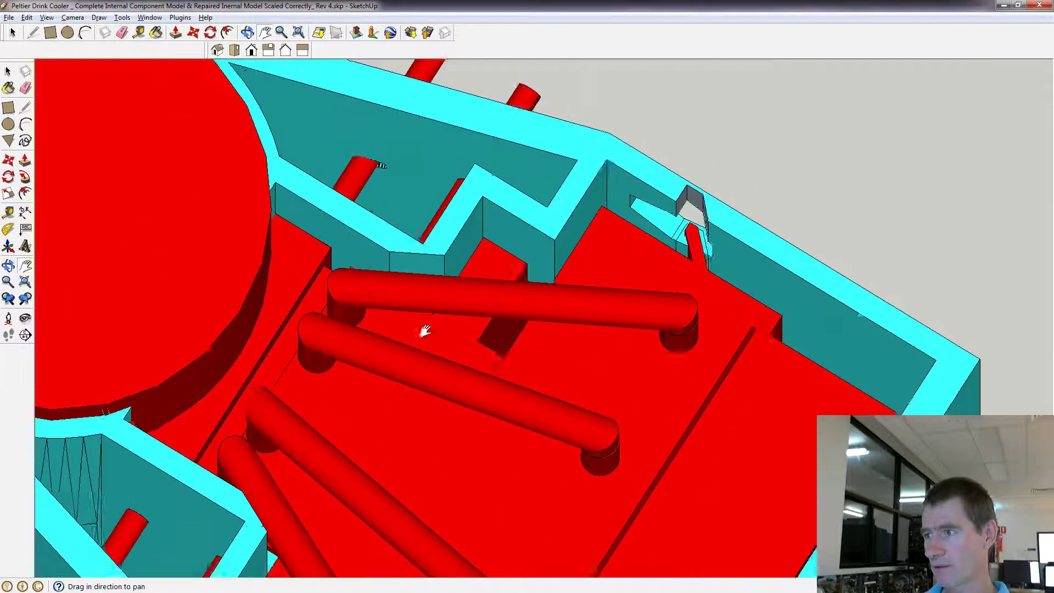
left_click_drag(423, 331, 452, 331)
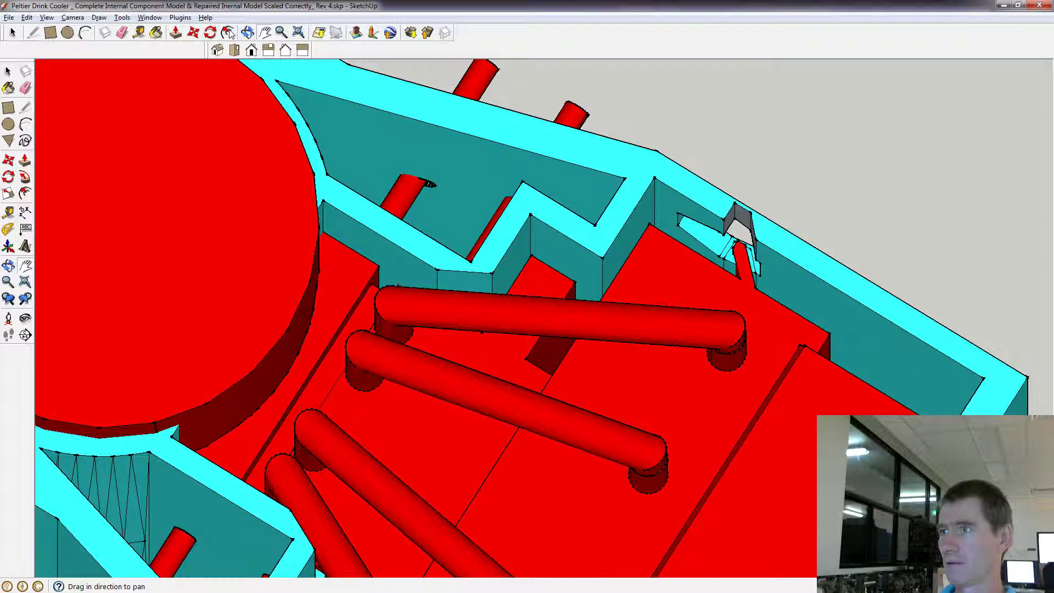
left_click(247, 33)
left_click_drag(612, 308, 459, 325)
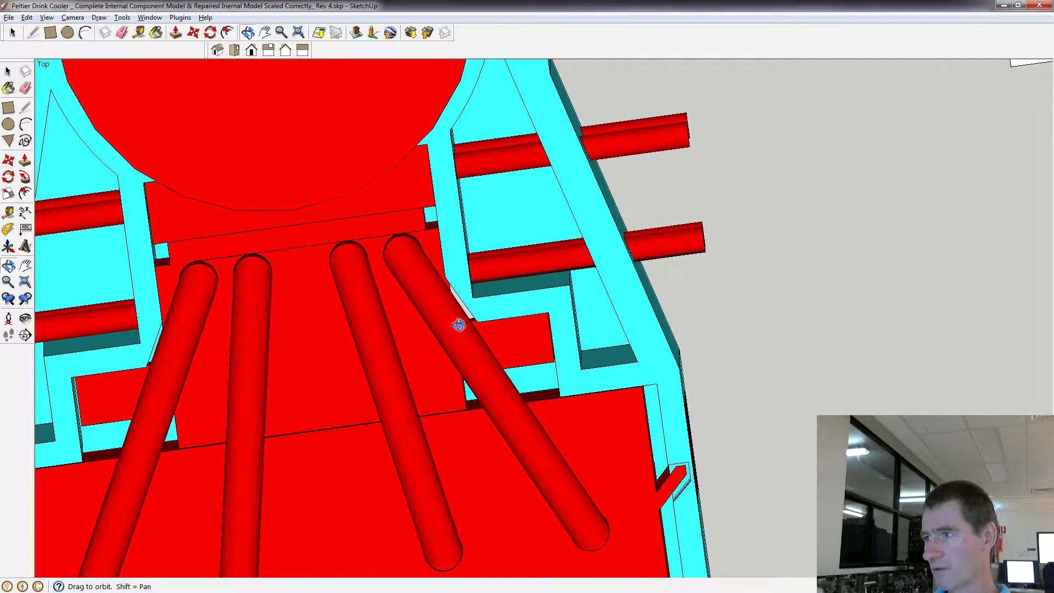
Zoom, orbit and pan until the red angled tab in the side-wall notch is centred
scroll(459, 325, "up", 5)
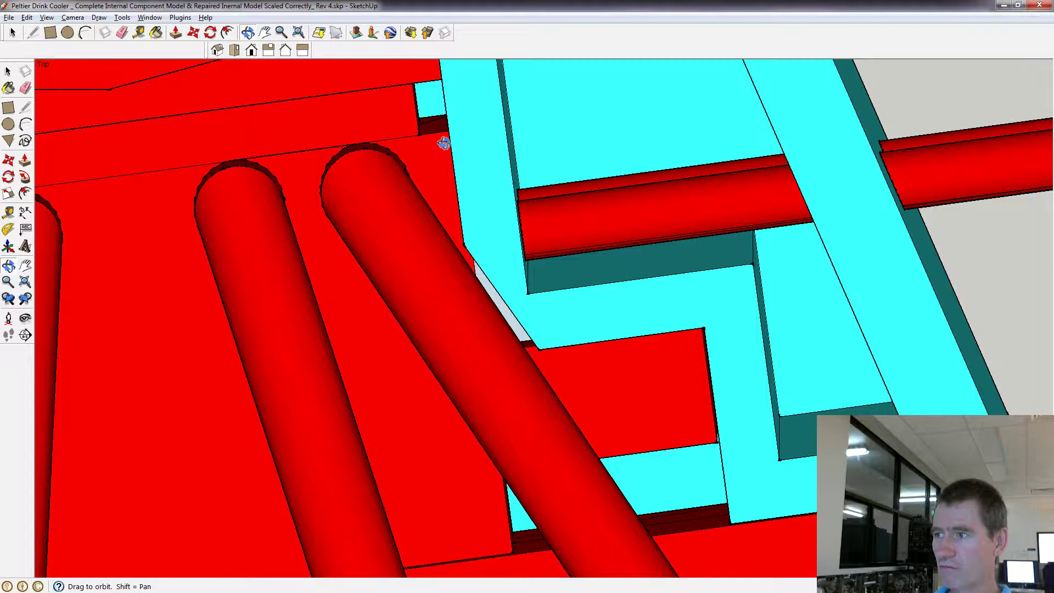
left_click_drag(443, 141, 434, 202)
scroll(427, 237, "down", 5)
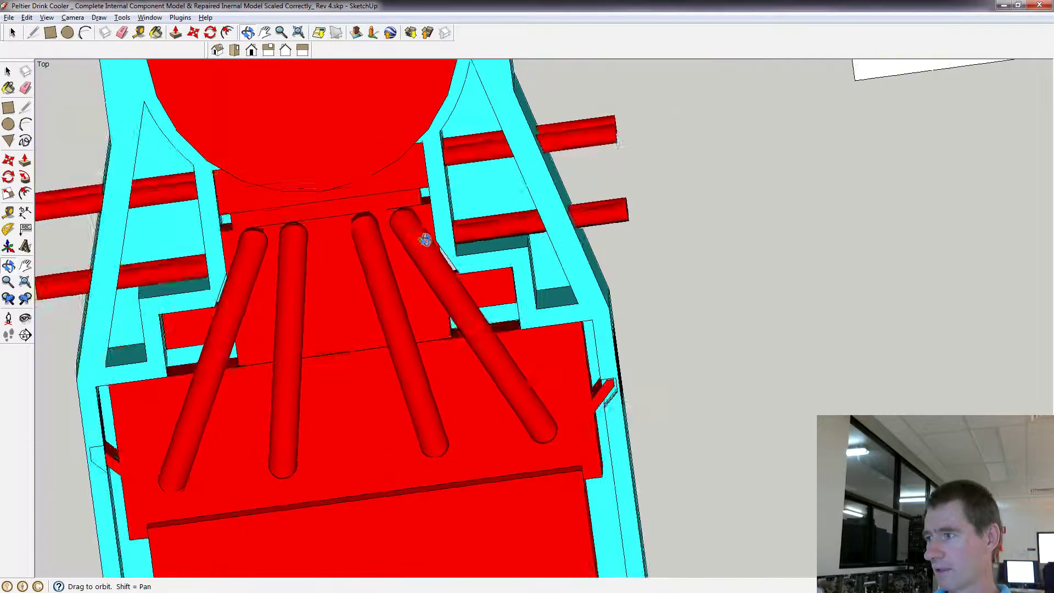
left_click_drag(425, 240, 431, 282)
left_click_drag(272, 140, 266, 163)
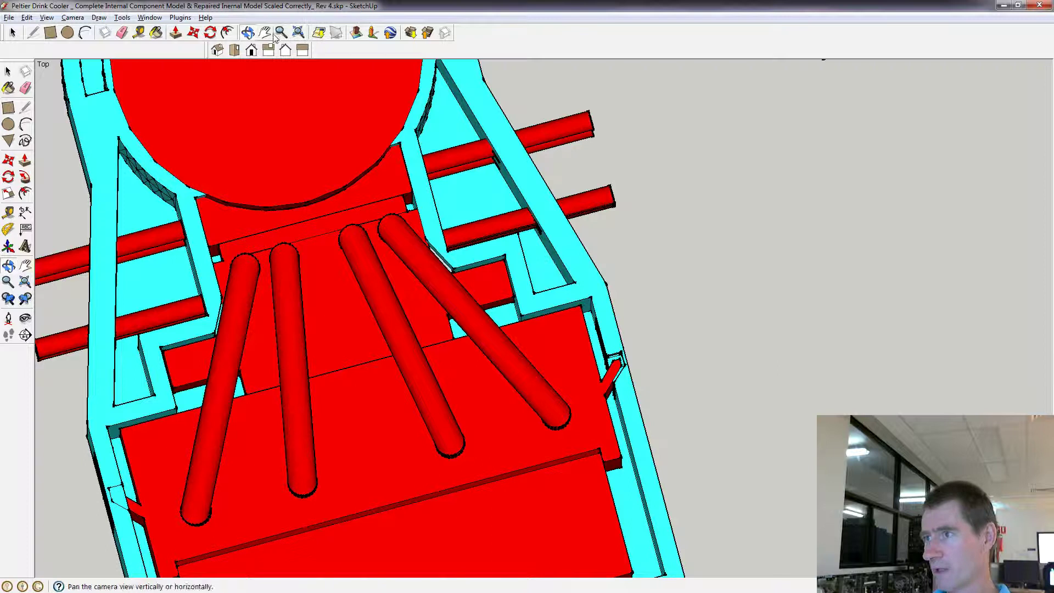
left_click(265, 33)
left_click_drag(547, 305, 379, 269)
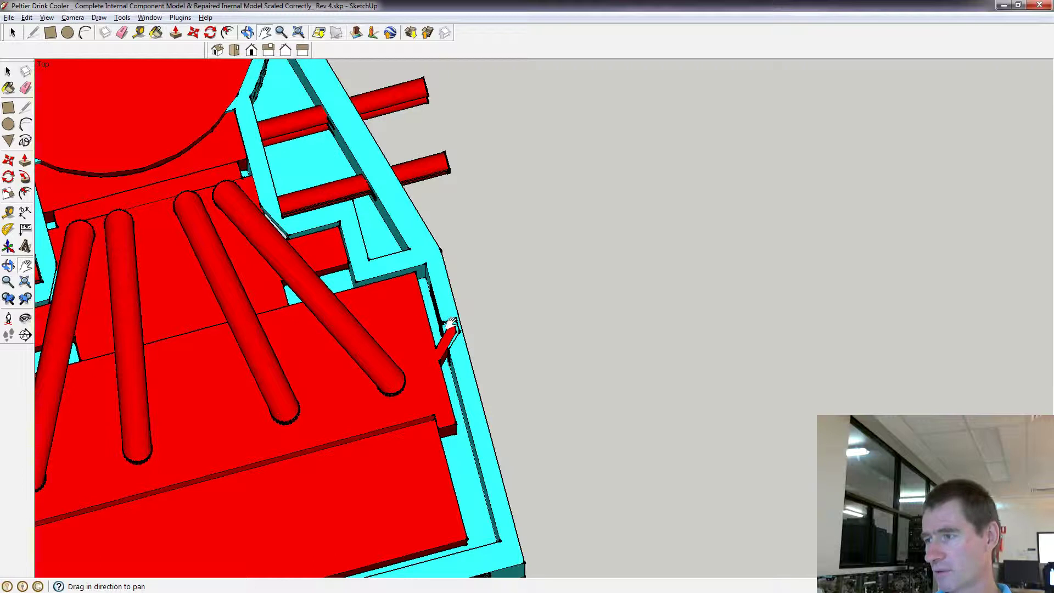
scroll(436, 332, "up", 2)
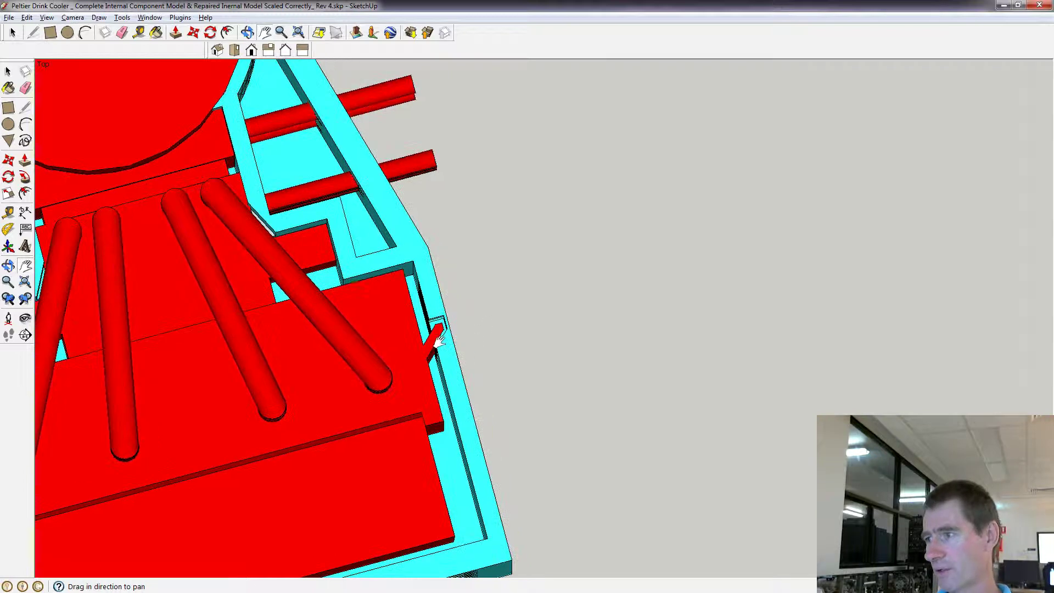
left_click_drag(437, 333, 508, 294)
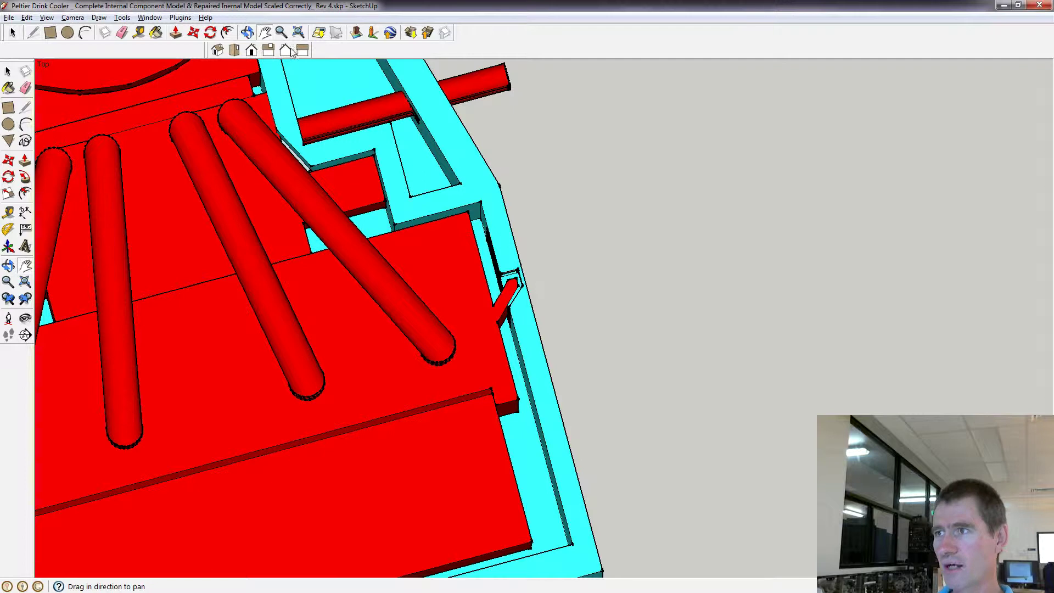
Zoom to extents, then pan and orbit to a tilted view of the whole cooler
key("shift+z")
left_click_drag(554, 258, 539, 240)
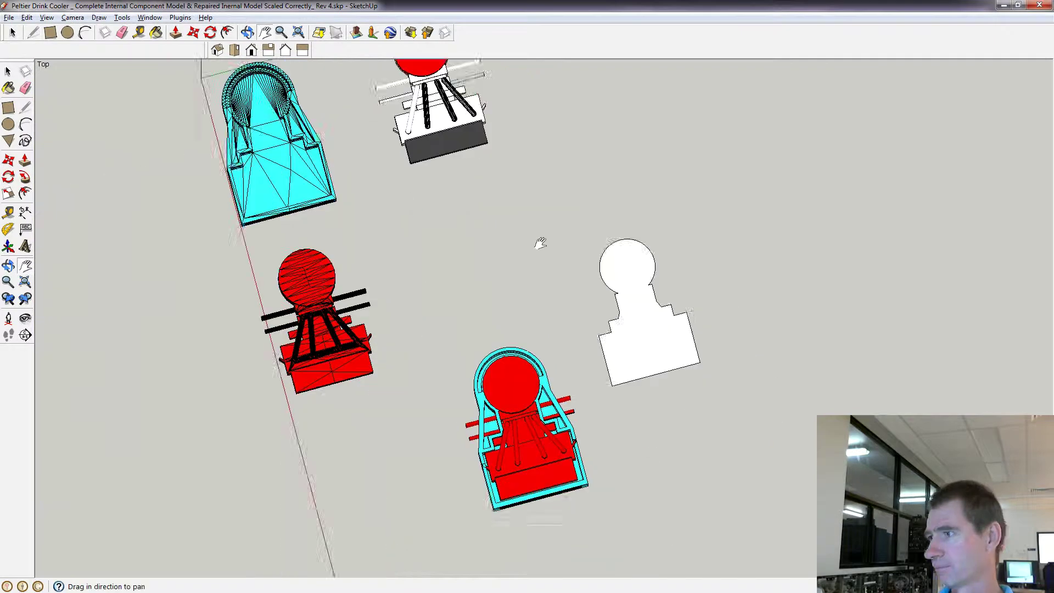
scroll(569, 364, "up", 5)
left_click_drag(526, 452, 506, 265)
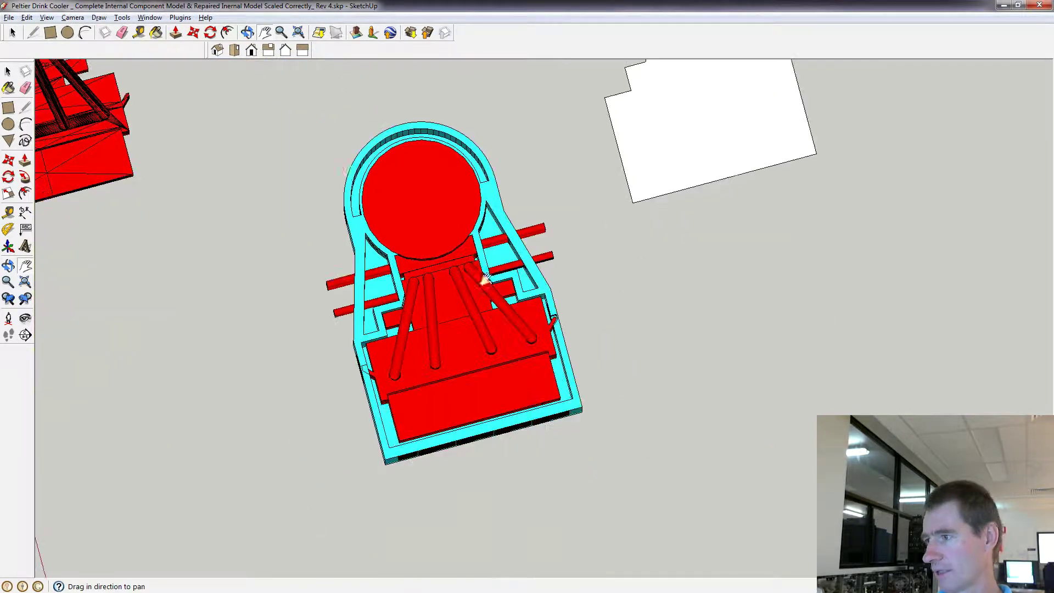
middle_click_drag(271, 61, 585, 324)
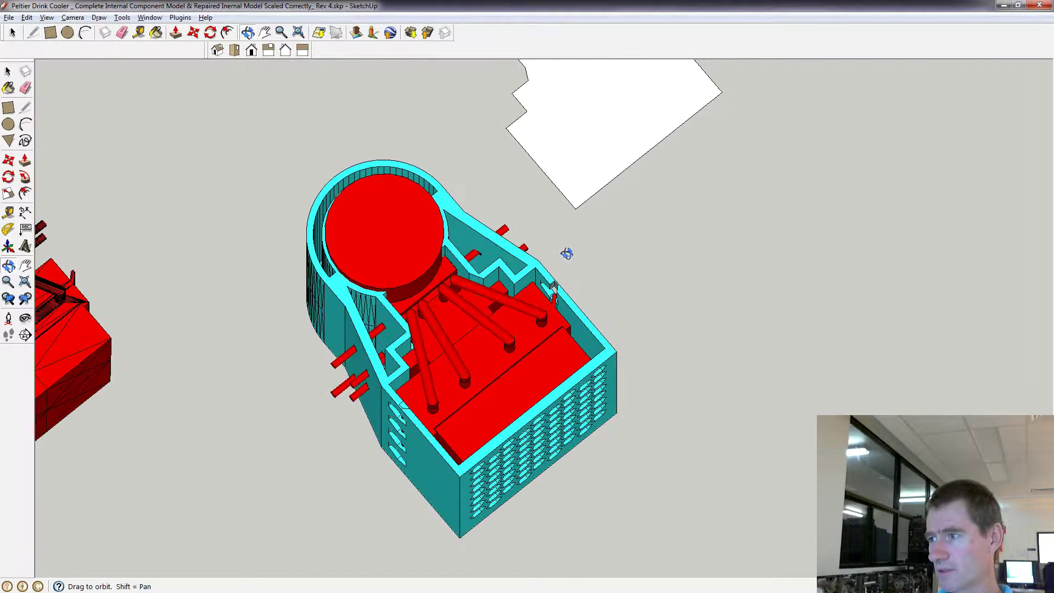
middle_click_drag(565, 253, 527, 360)
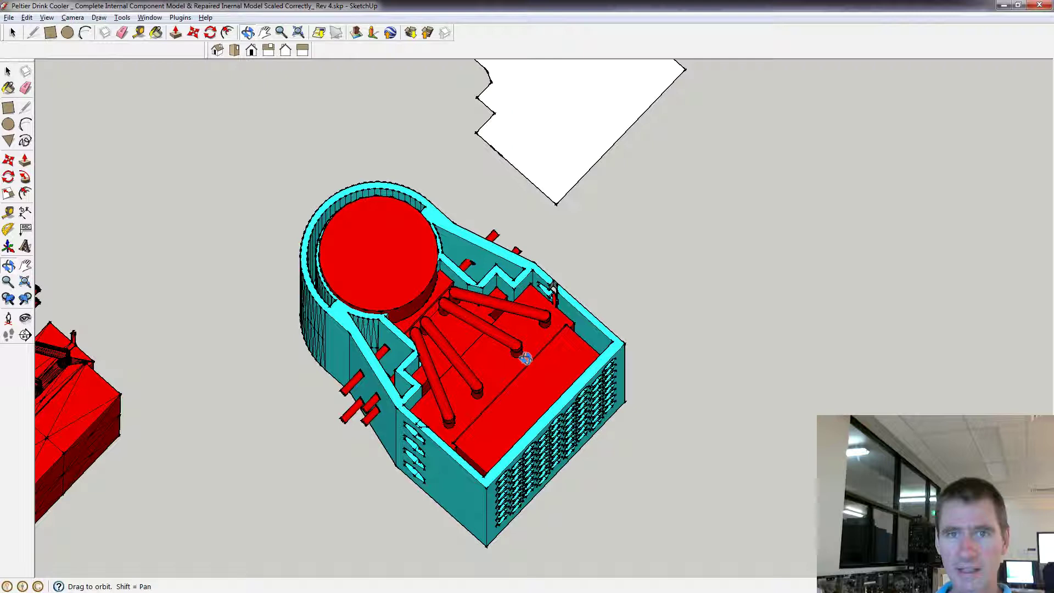
Glance through the Tools and Window menus, then dismiss them
left_click(127, 18)
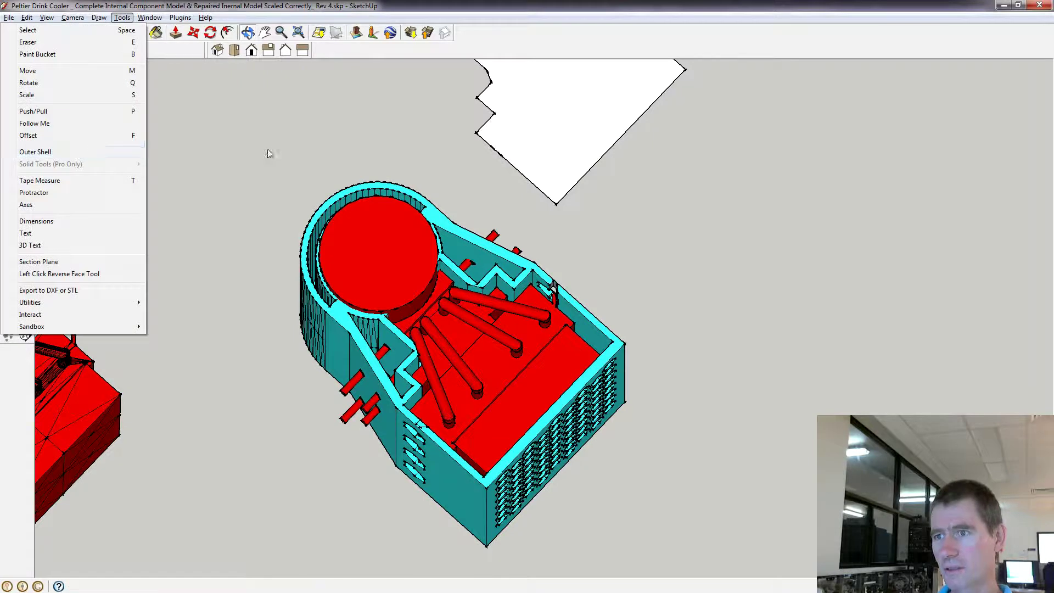
mouse_move(149, 18)
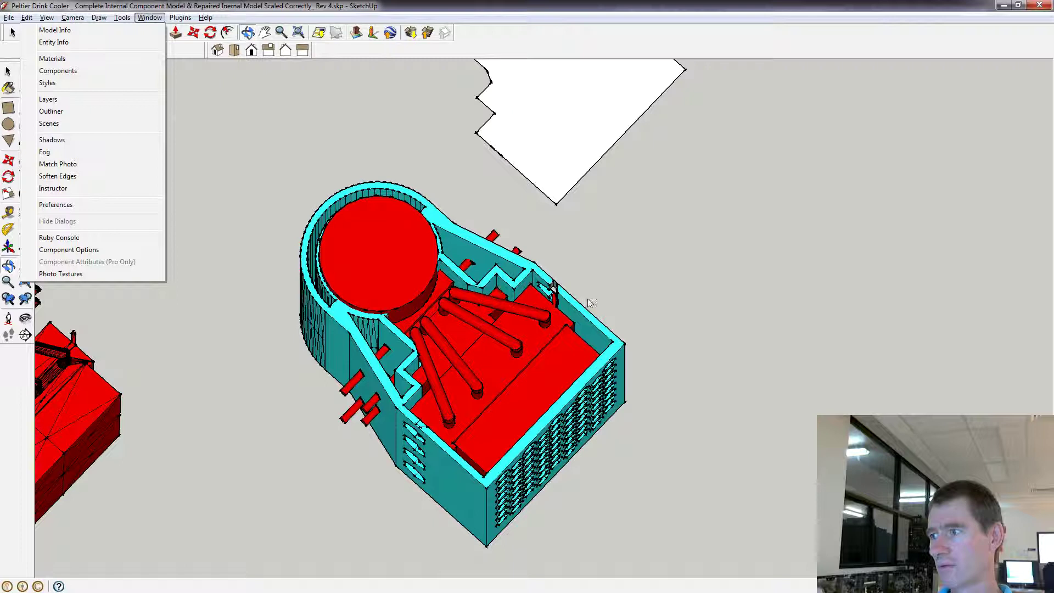
left_click(307, 176)
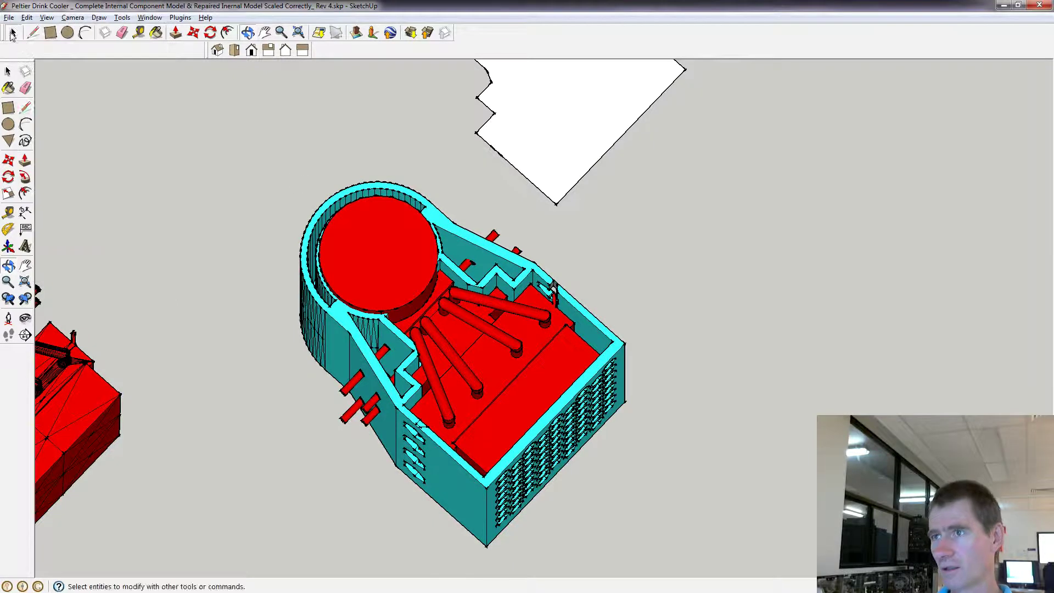
left_click_drag(306, 175, 748, 577)
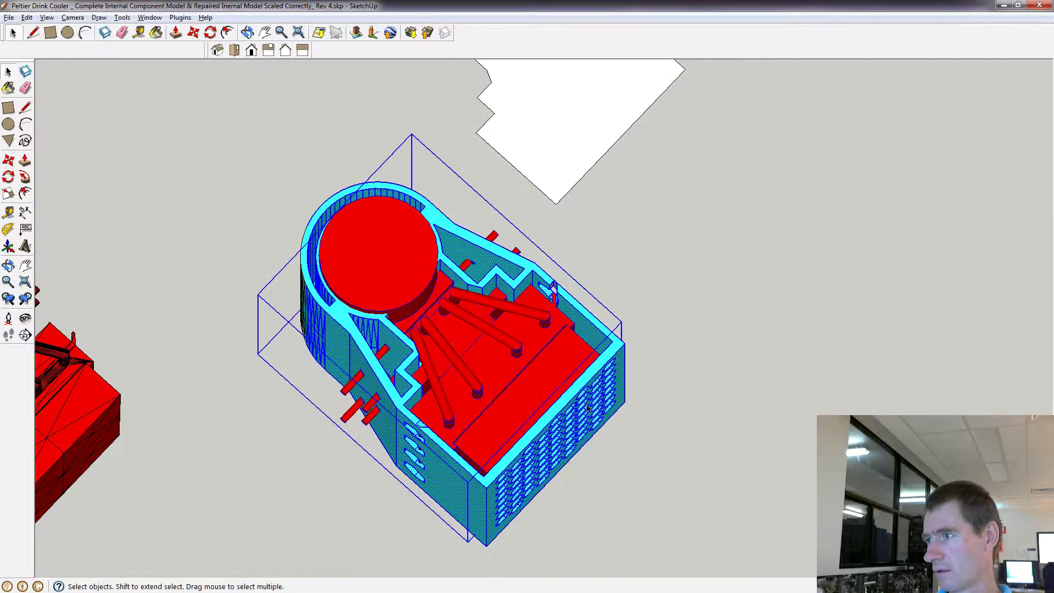
right_click(521, 332)
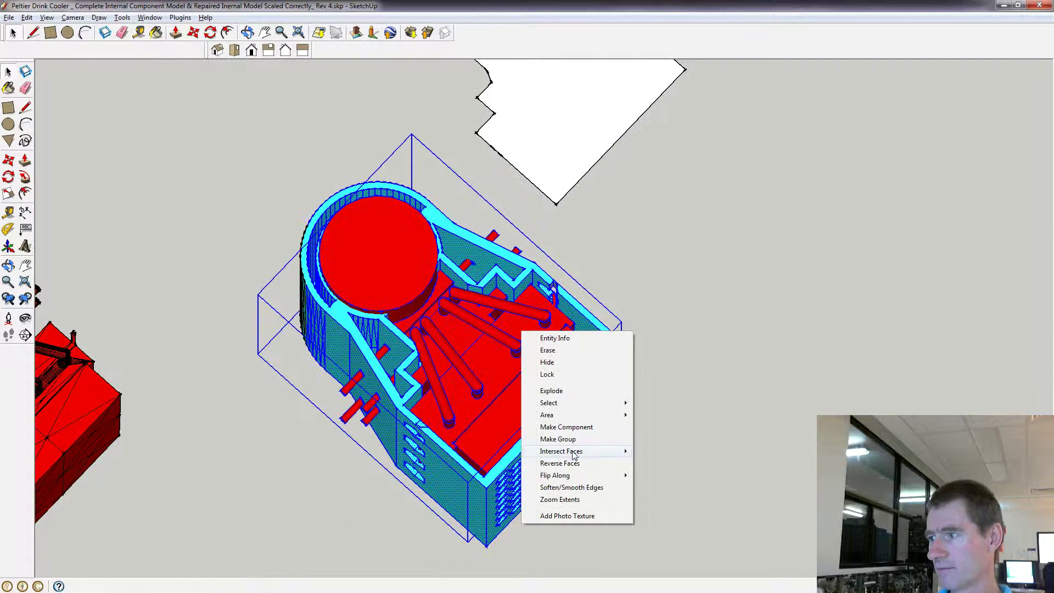
mouse_move(574, 454)
left_click(646, 237)
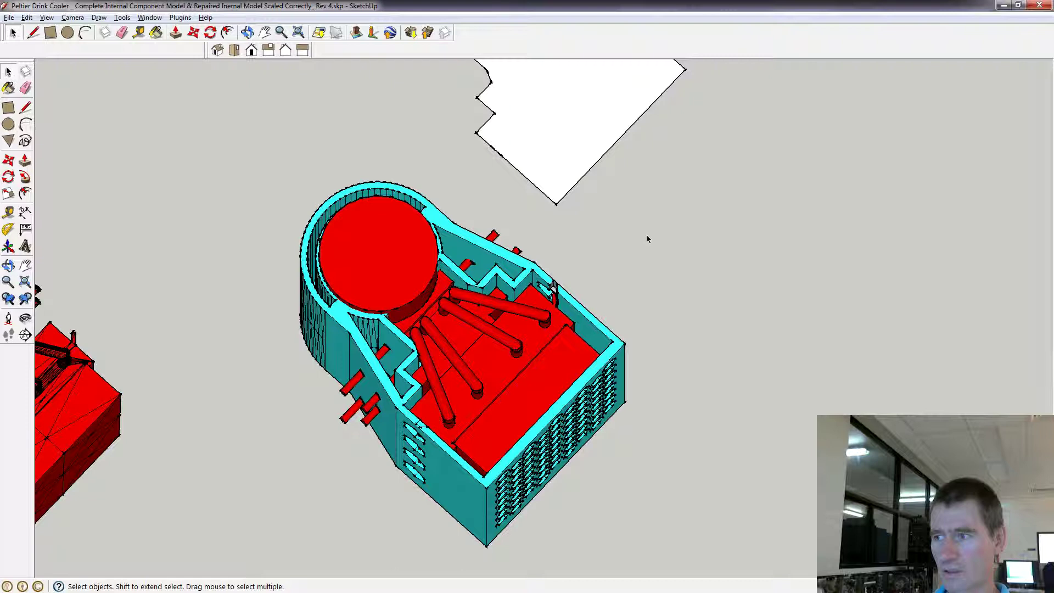
left_click(374, 250)
Enter the cooler component and hide the red internal parts
double_click(373, 250)
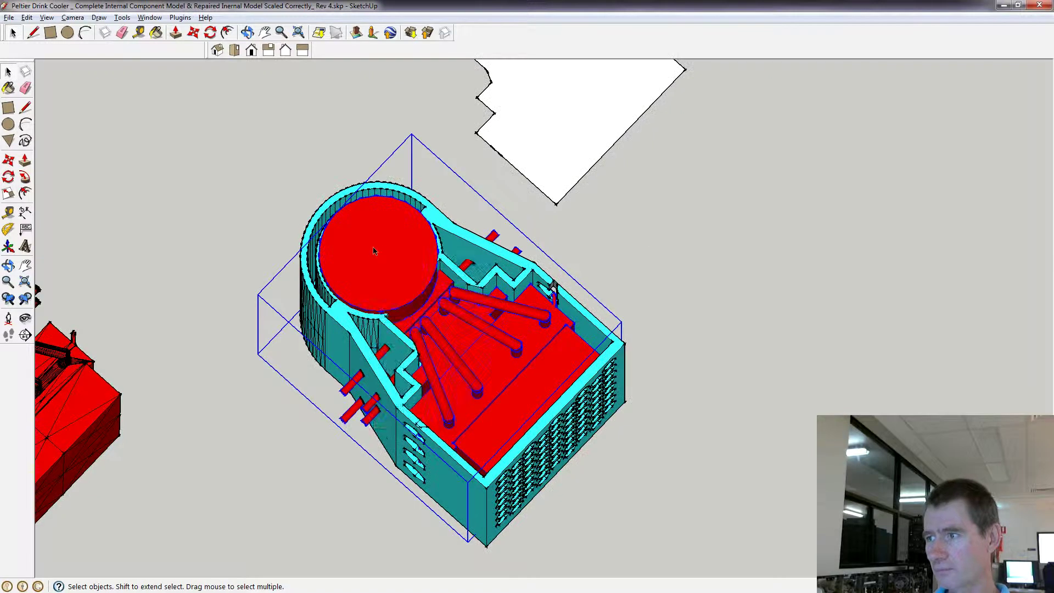
right_click(404, 244)
left_click(405, 281)
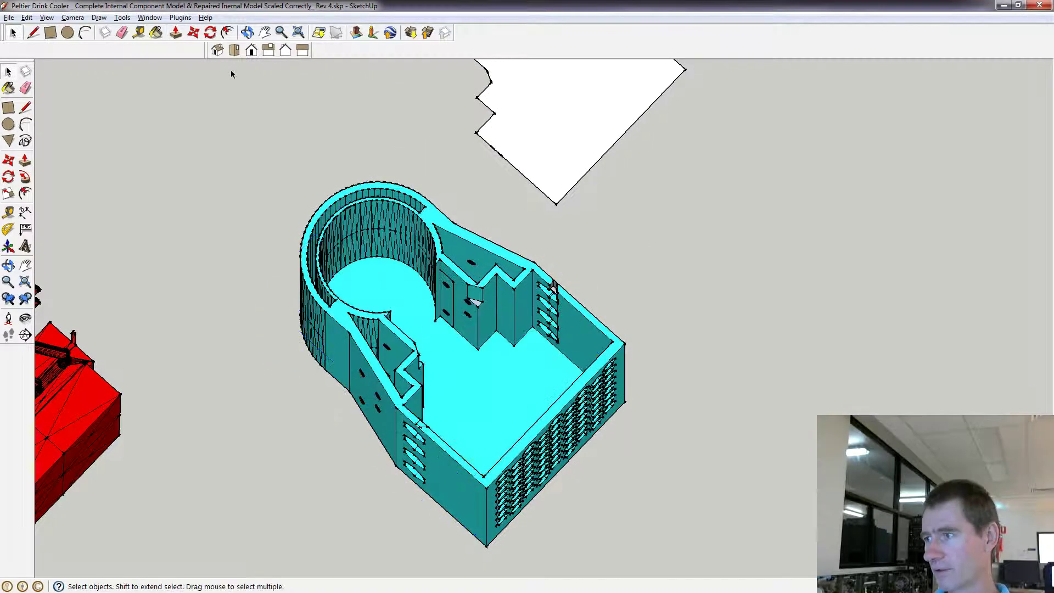
Pan, orbit and zoom in on the inner wall with its four angled slot cuts
left_click(264, 33)
left_click_drag(566, 357, 390, 358)
scroll(427, 341, "up", 3)
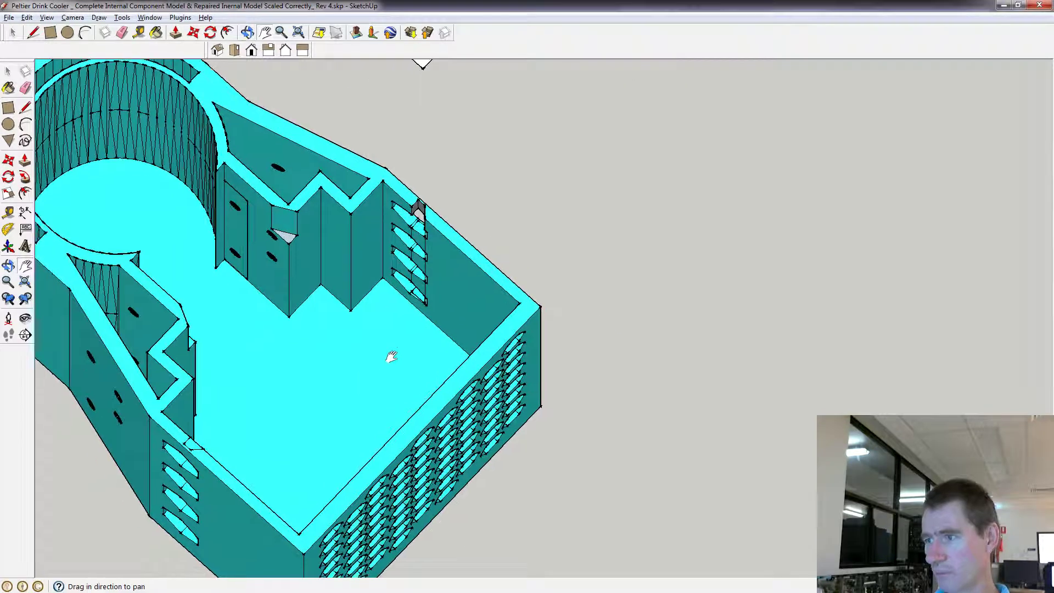
left_click(248, 32)
left_click_drag(384, 275, 353, 252)
scroll(358, 259, "up", 3)
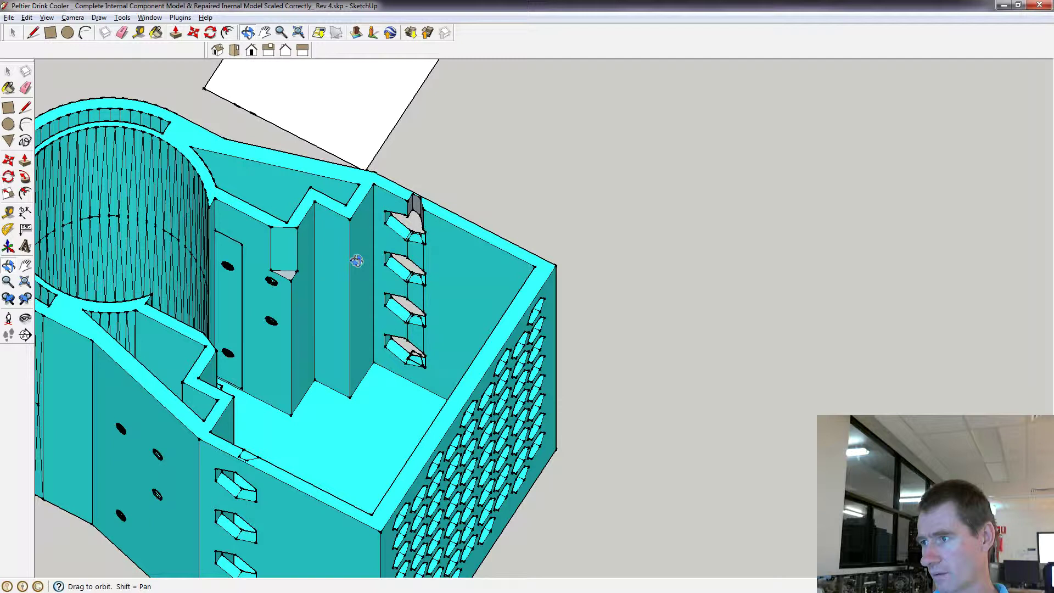
scroll(447, 296, "up", 3)
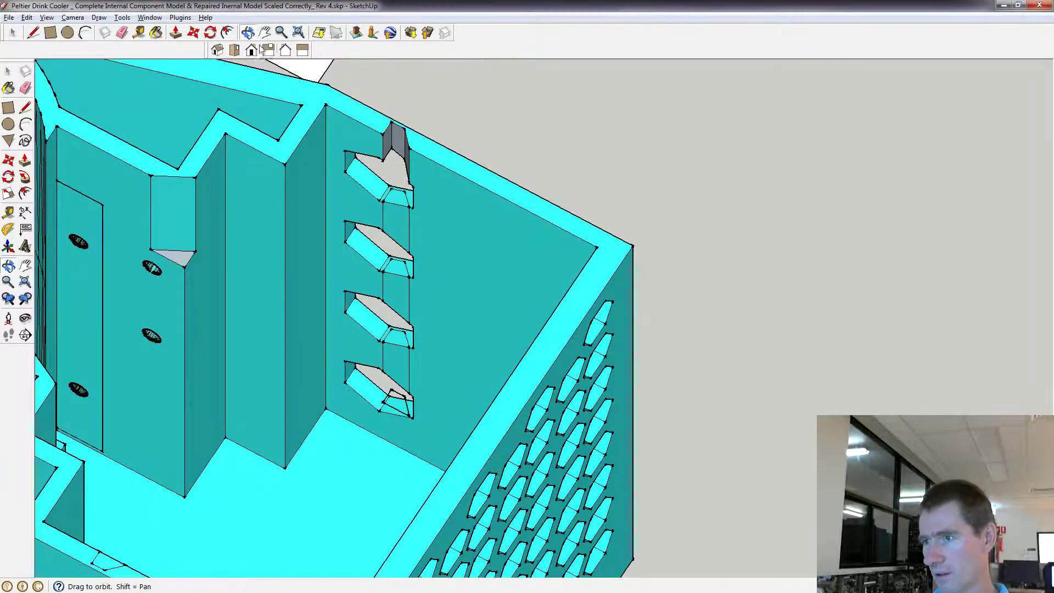
left_click(265, 33)
left_click_drag(285, 271, 353, 256)
scroll(353, 256, "up", 4)
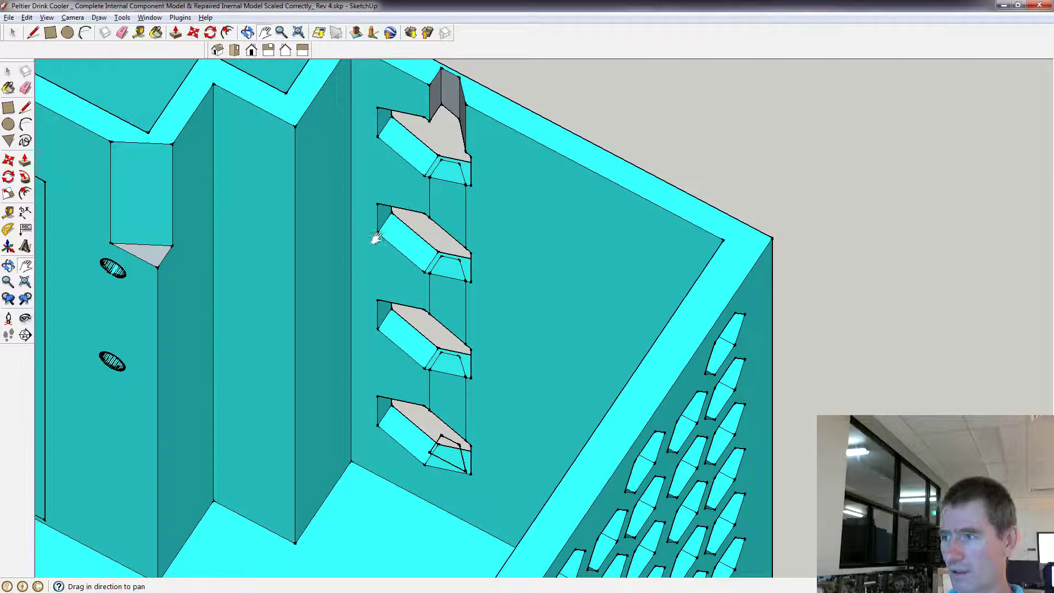
Switch the face style to X-ray via View > Face Style
left_click(47, 18)
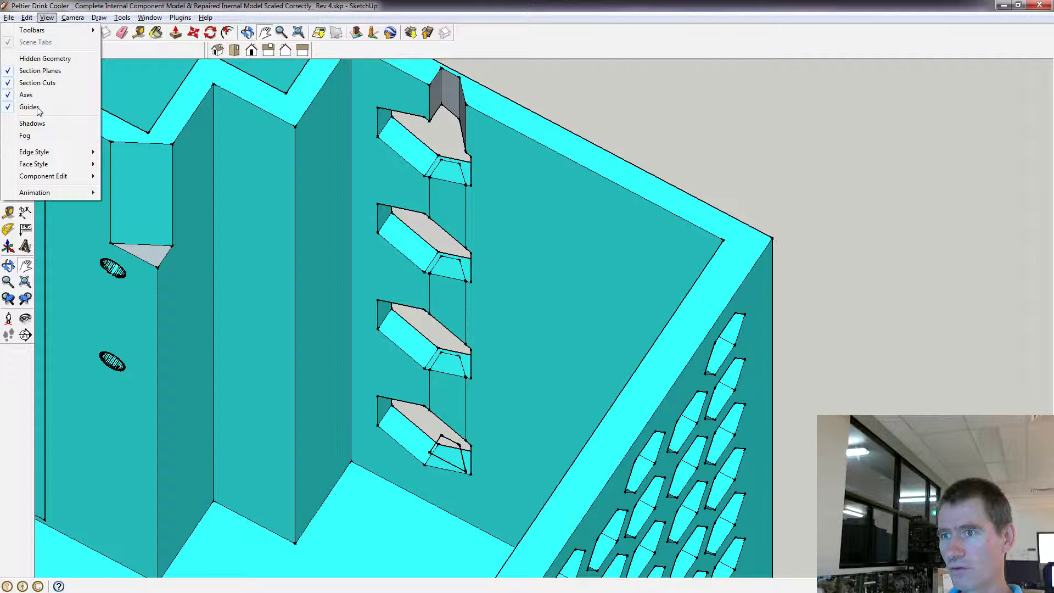
mouse_move(47, 166)
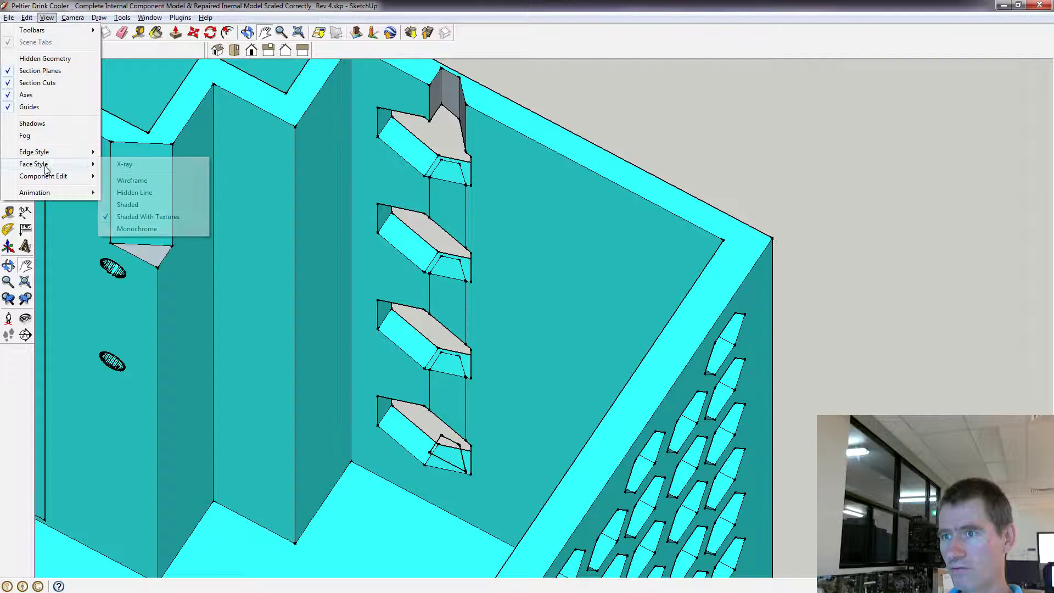
left_click(118, 164)
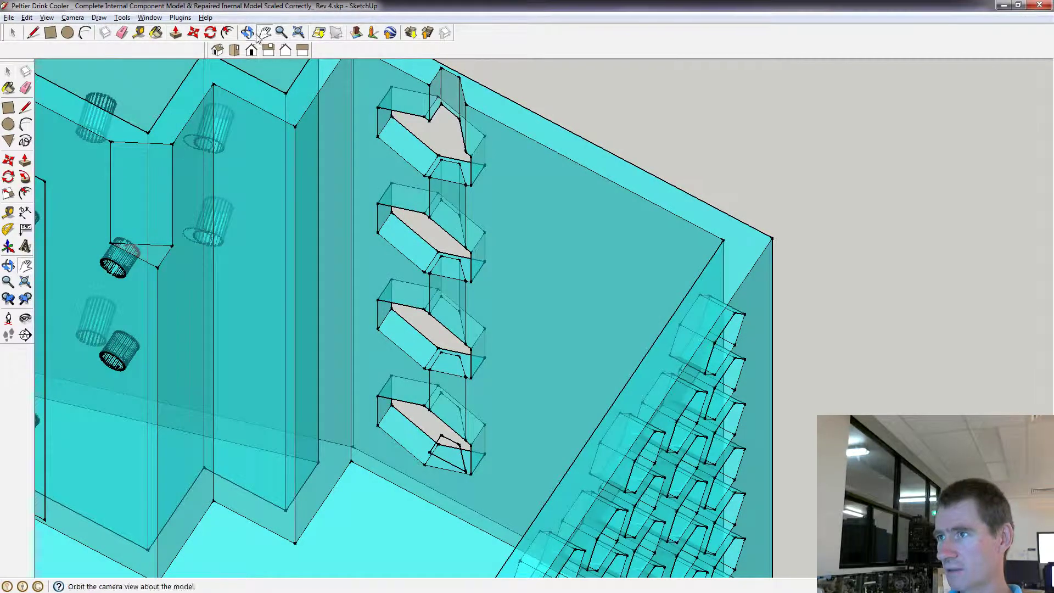
Pan and zoom to frame the lower spring-slot cuts closely
left_click(265, 33)
scroll(406, 185, "up", 4)
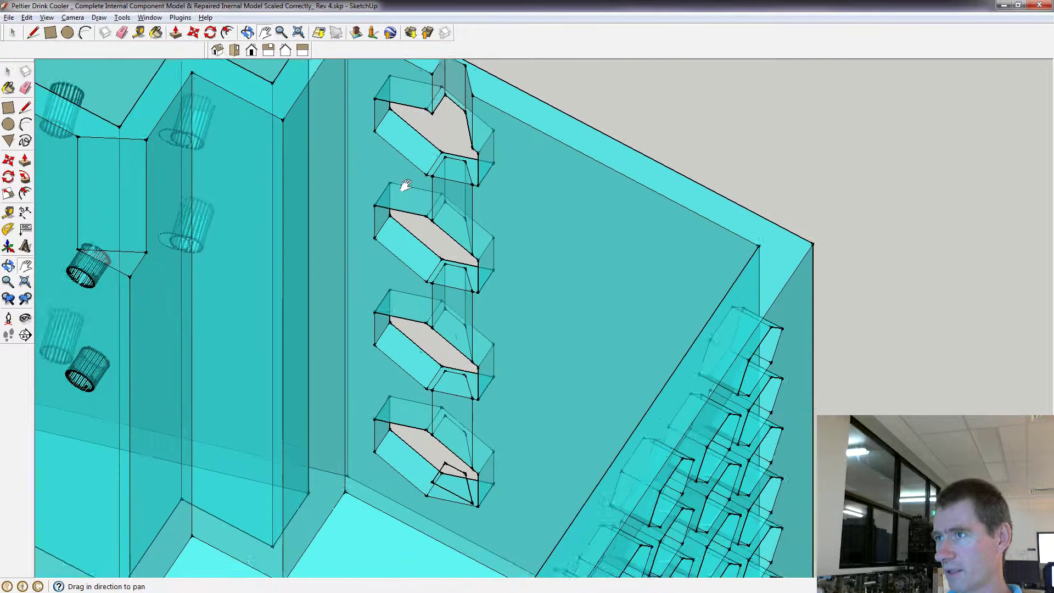
left_click_drag(340, 263, 275, 297)
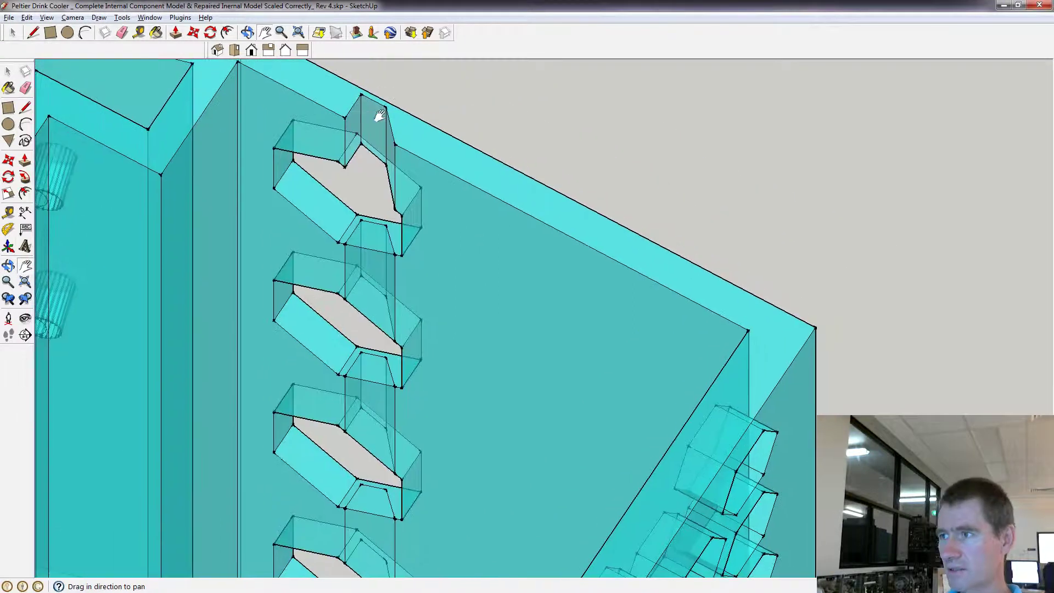
left_click_drag(371, 306, 354, 224)
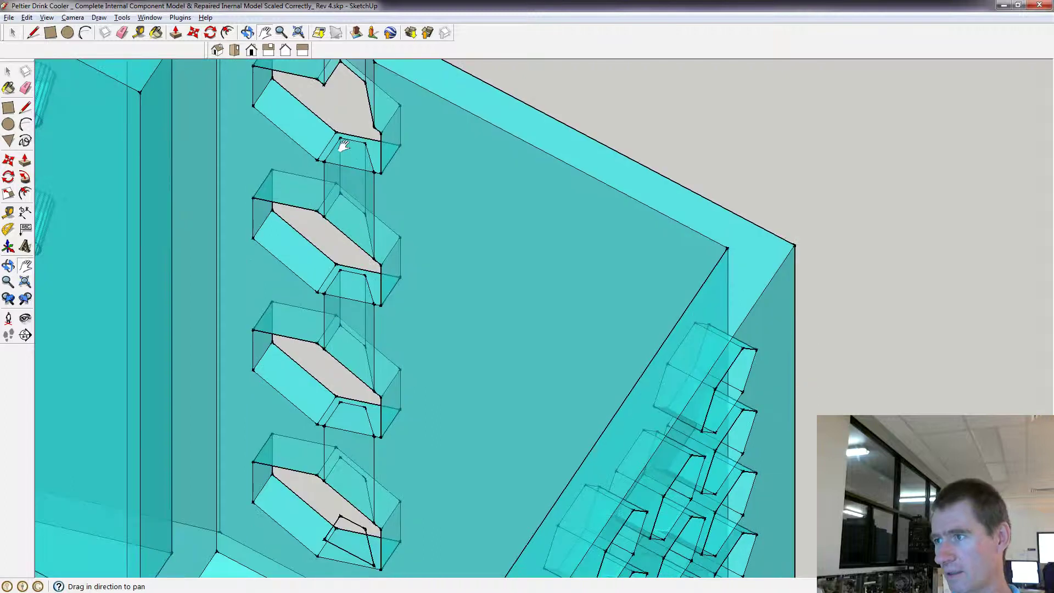
left_click_drag(360, 322, 360, 299)
left_click_drag(360, 357, 353, 240)
left_click_drag(367, 339, 367, 324)
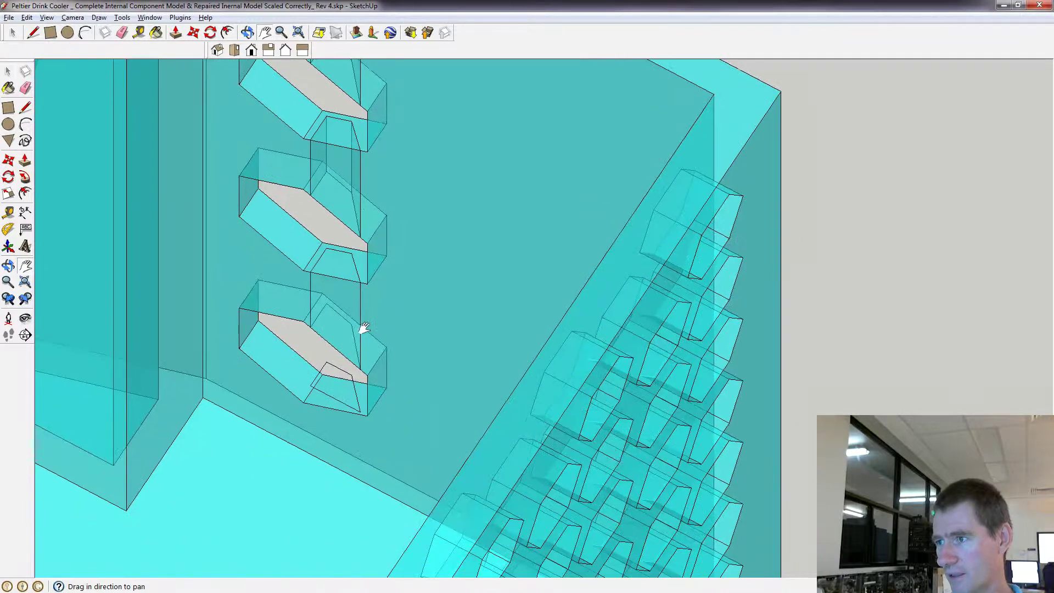
scroll(364, 328, "up", 3)
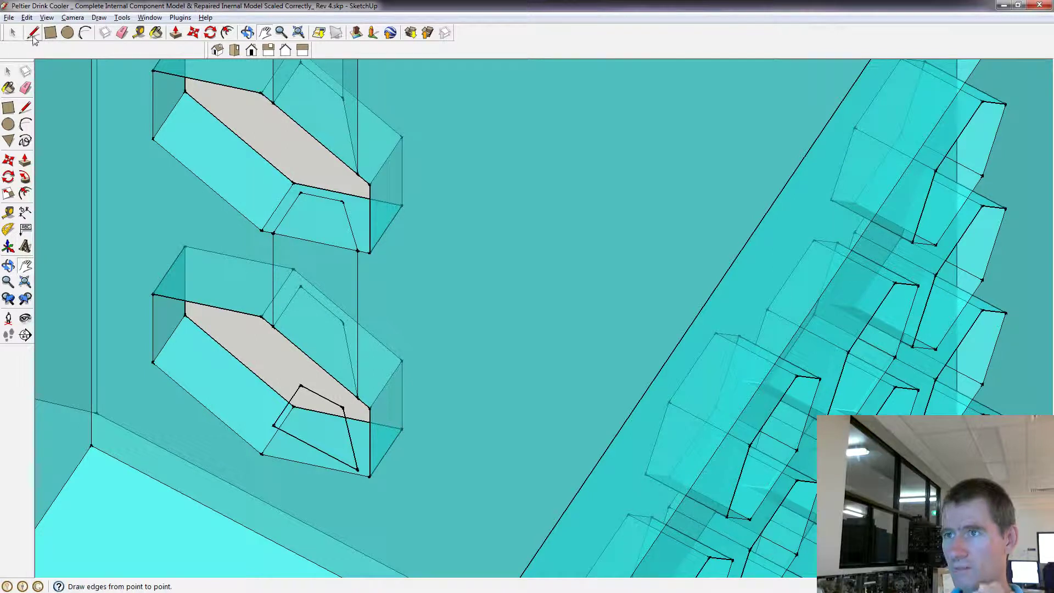
Draw two vertical edges joining corresponding corners of the upper and lower slot cuts
left_click(33, 33)
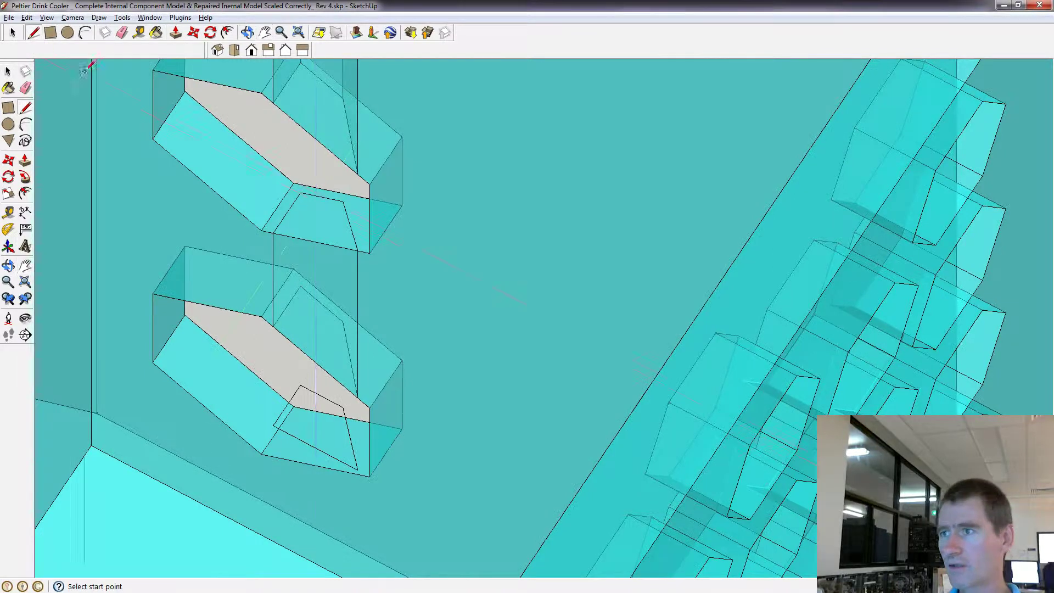
left_click(301, 191)
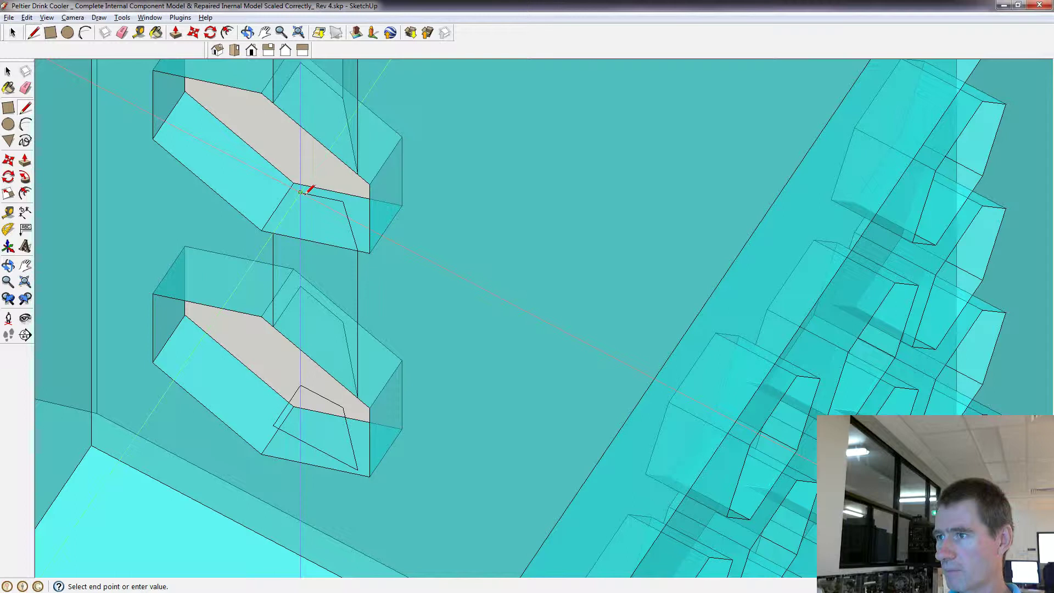
left_click(301, 286)
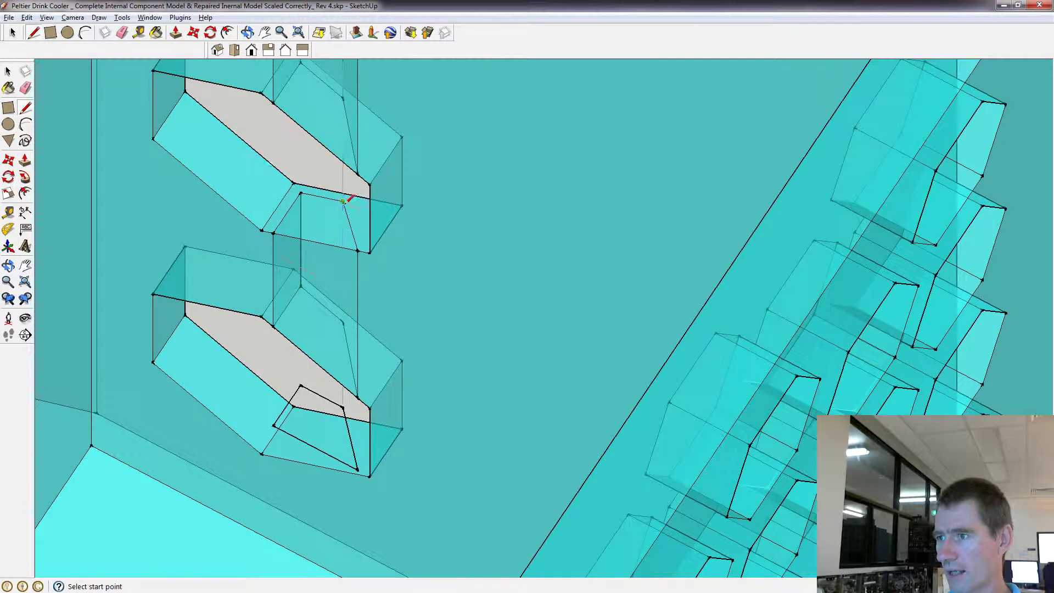
left_click(343, 202)
left_click(343, 323)
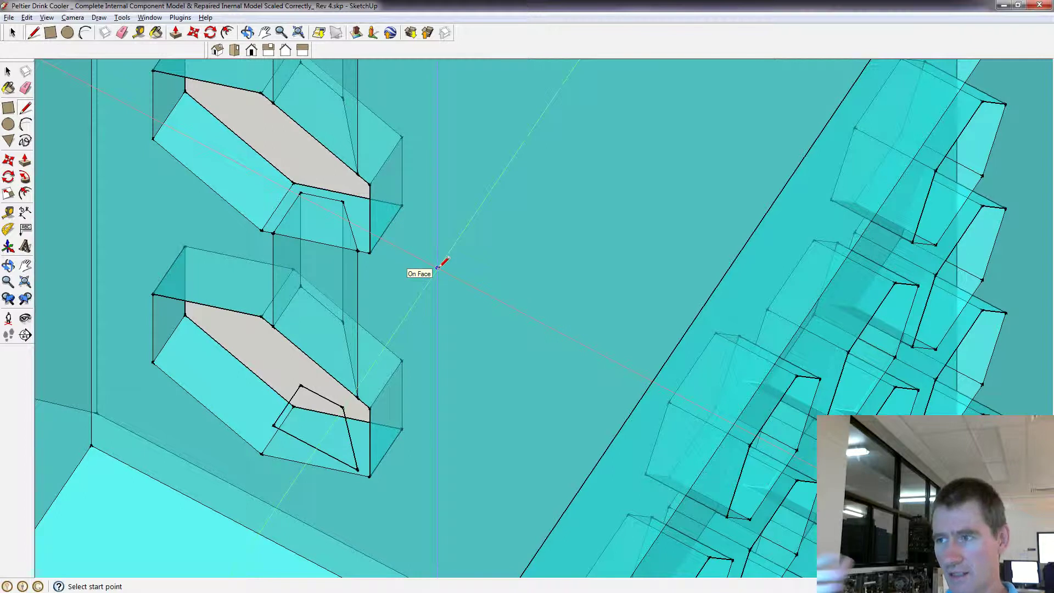
Push/Pull the small face below the upper slot down to the lower slot
left_click(13, 32)
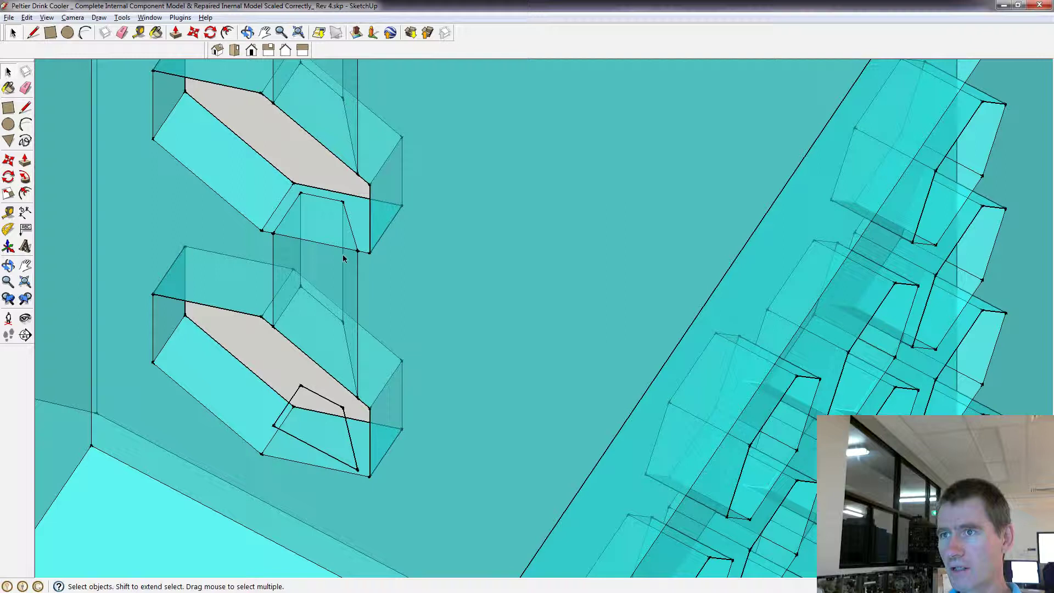
left_click(333, 247)
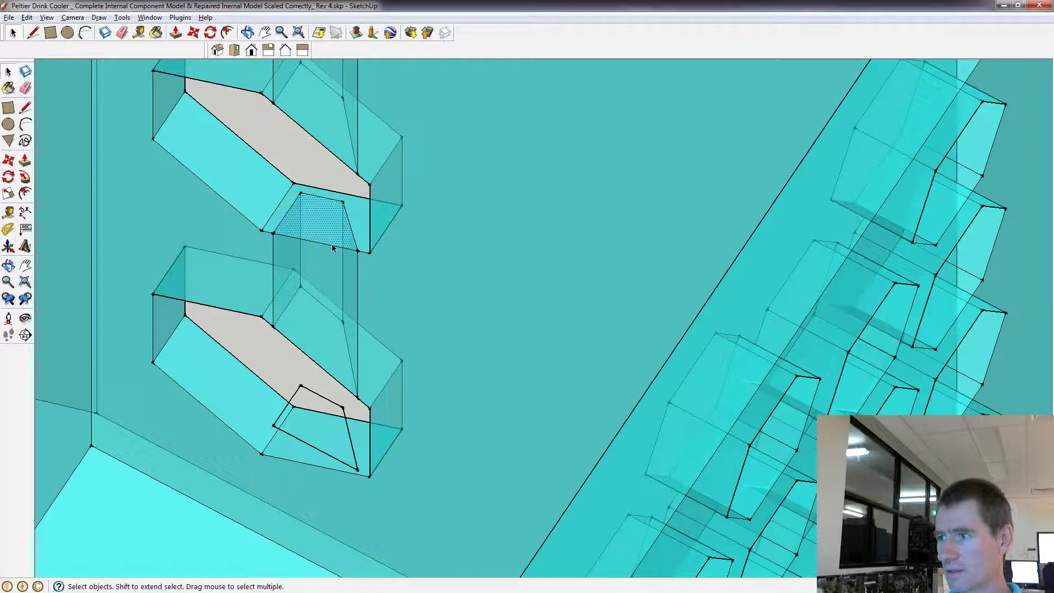
key("p")
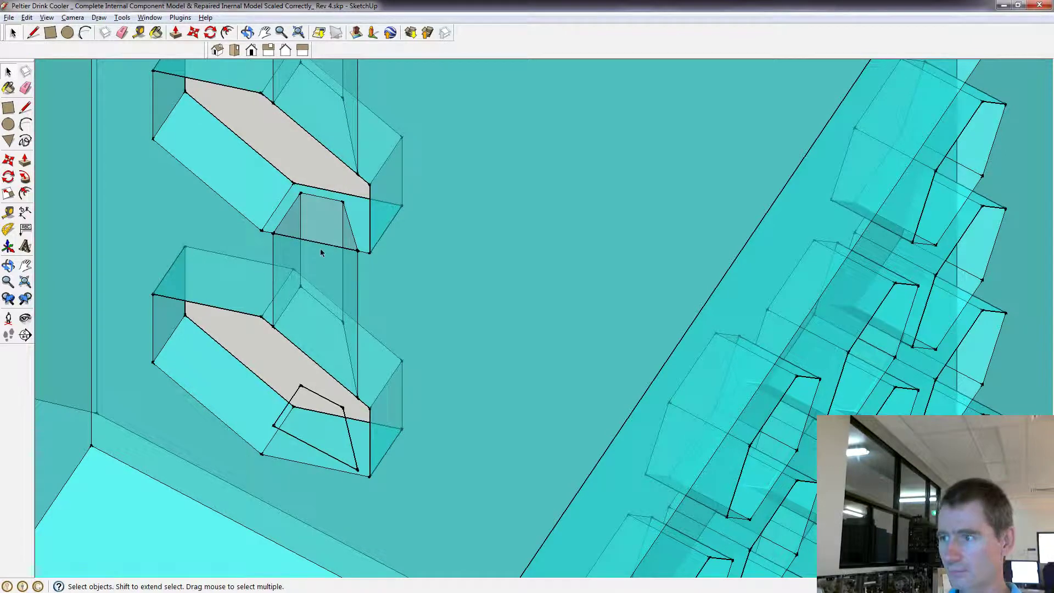
double_click(322, 250)
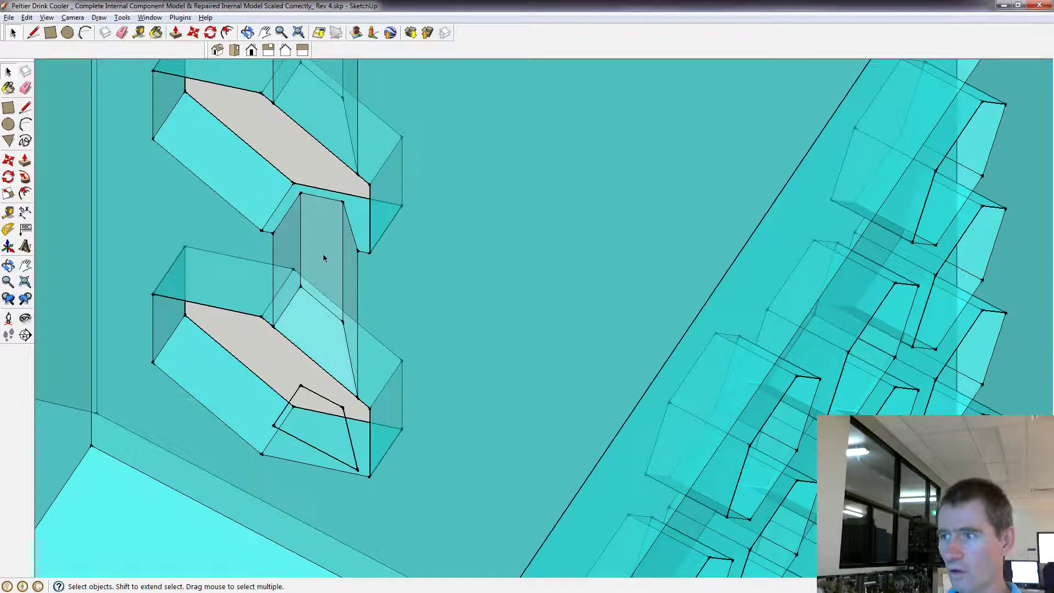
Delete the face below the channel, the diagonal edge, and a vertical edge
left_click(309, 347)
key("Delete")
left_click(303, 353)
key("Delete")
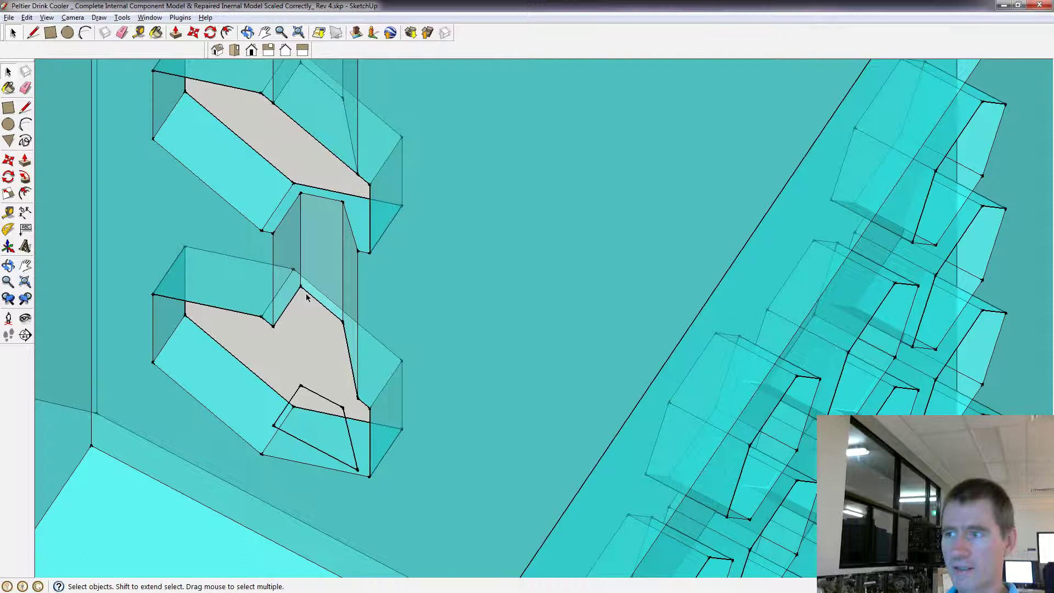
left_click(301, 252)
key("Delete")
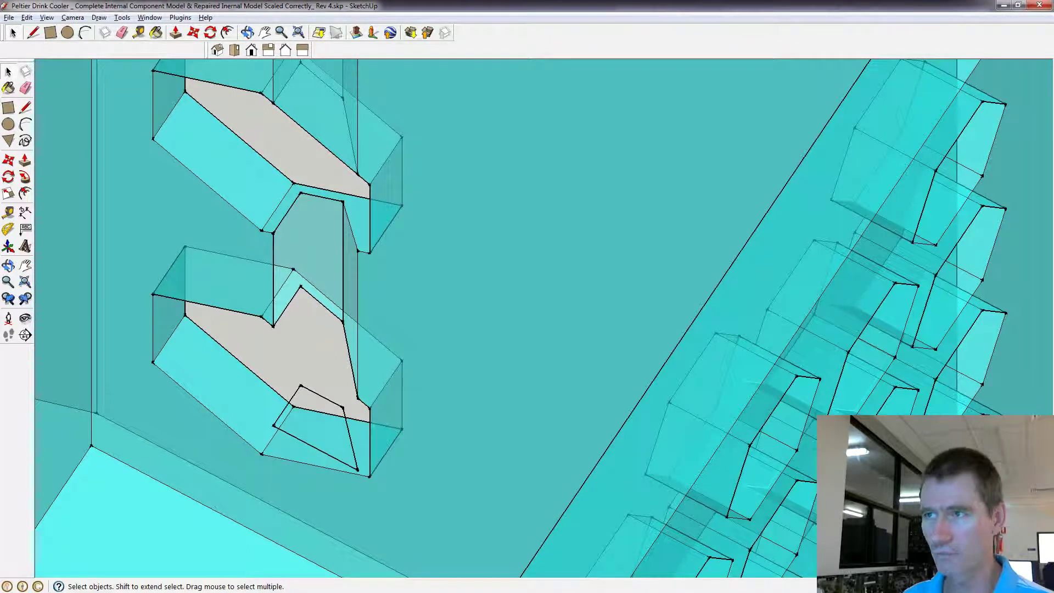
Undo the last edge erase and zoom out to show the wall's four slot cuts
left_click(26, 17)
left_click(36, 25)
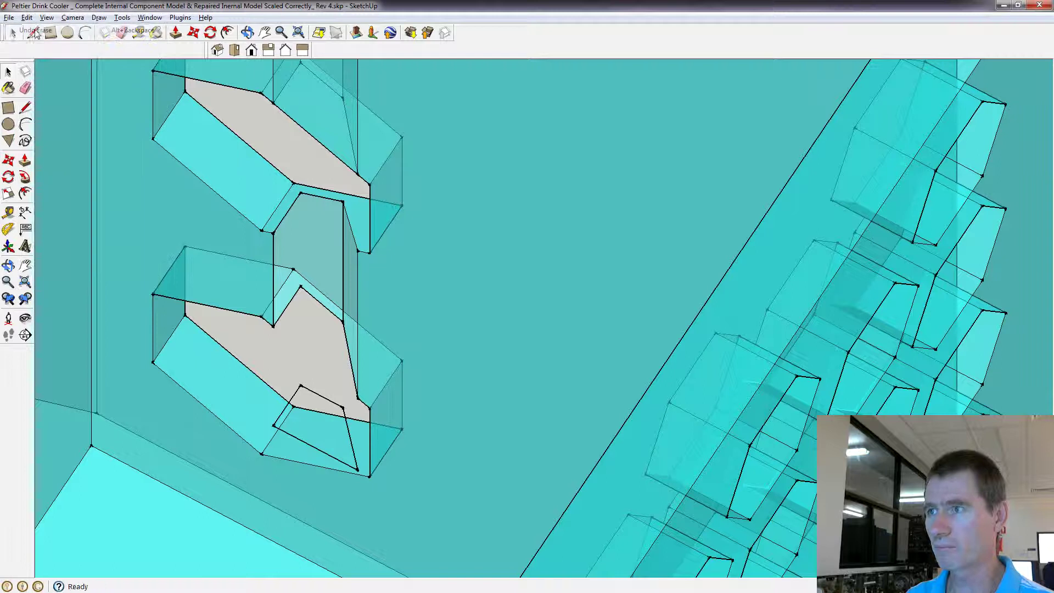
left_click(265, 32)
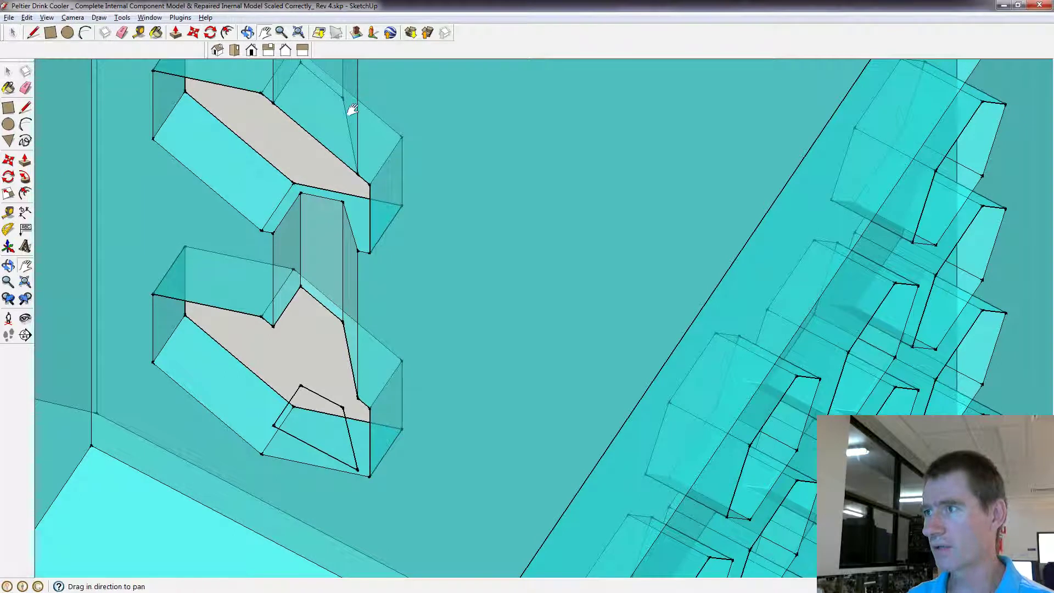
left_click_drag(388, 145, 430, 287)
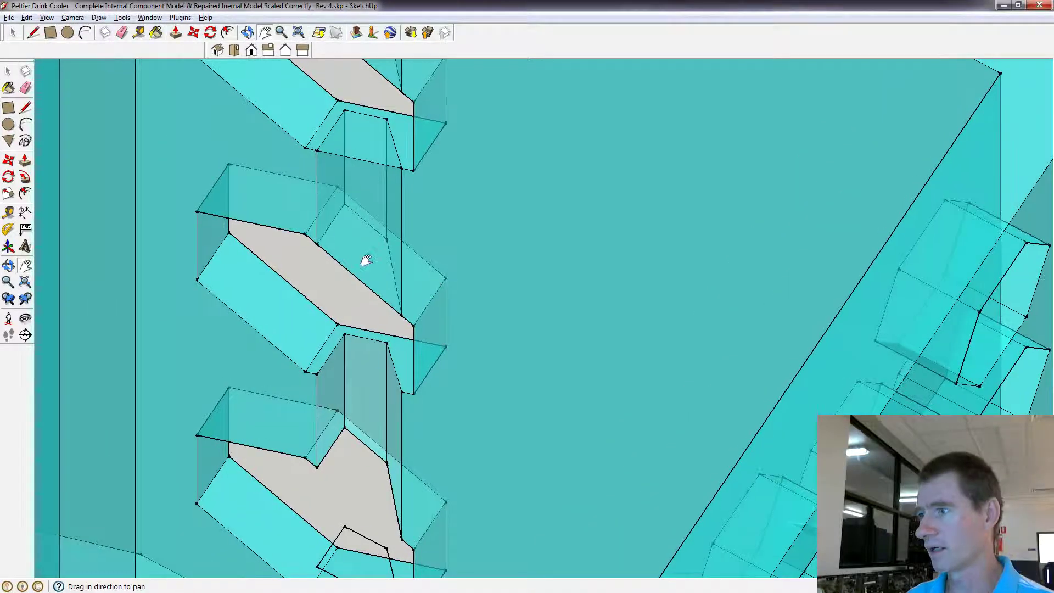
left_click_drag(230, 198, 428, 318)
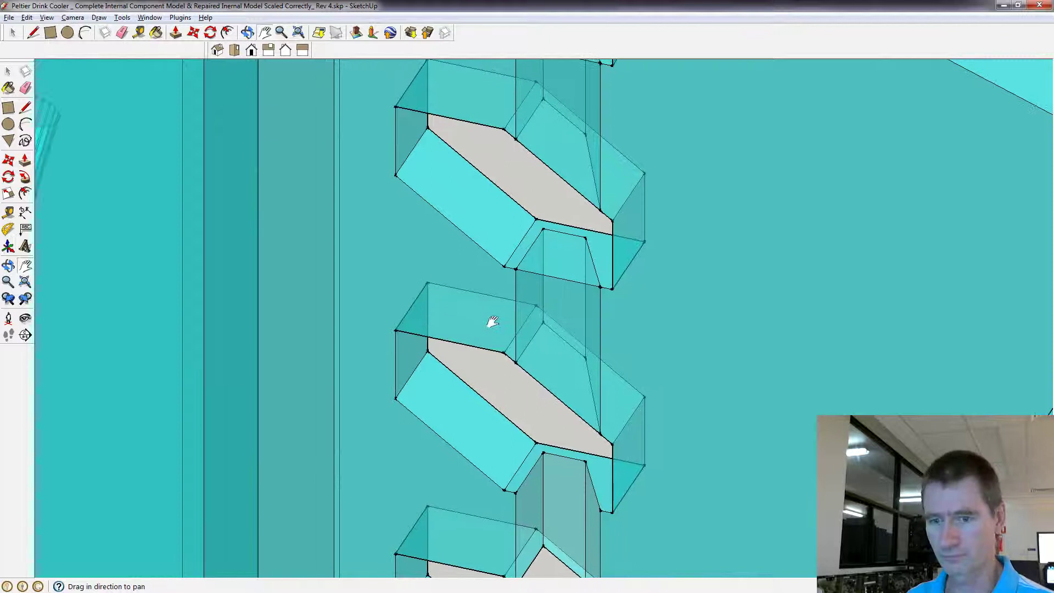
scroll(231, 362, "down", 5)
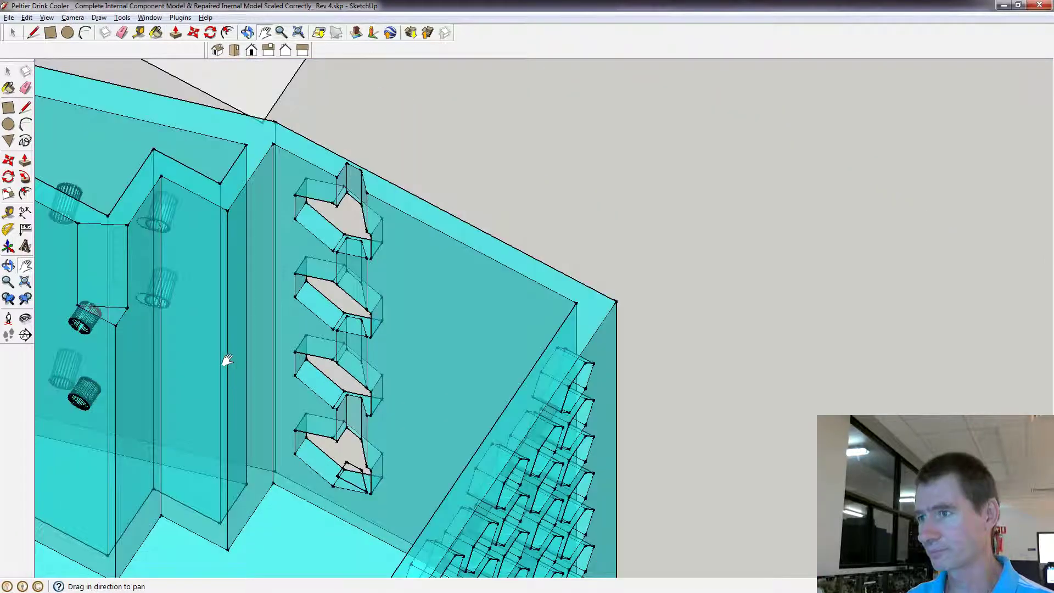
left_click_drag(227, 361, 372, 368)
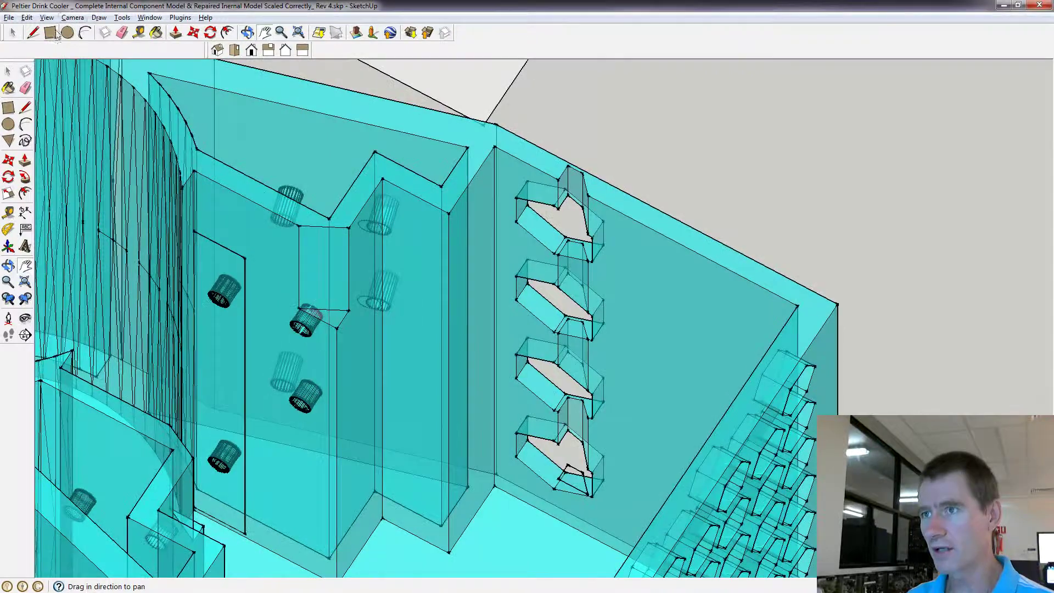
left_click(47, 18)
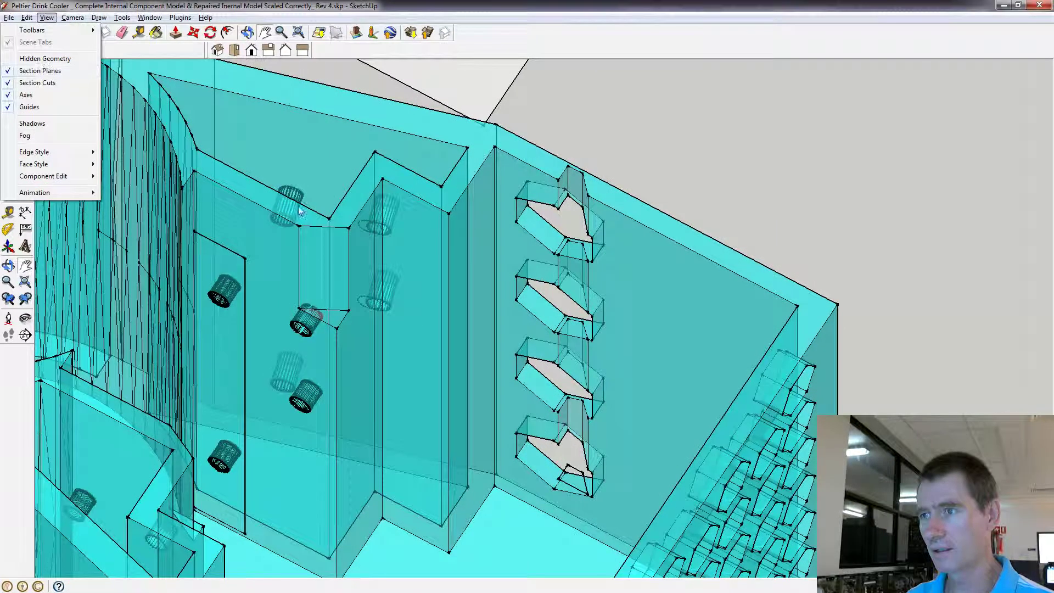